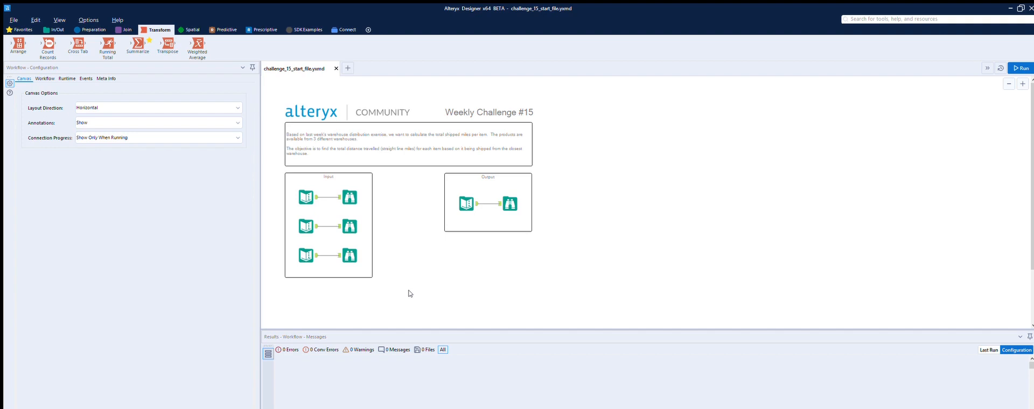
Examine the store, item assignment and warehouse tables in the three Text Input tools
{"action": "left_click", "coordinate": [315, 189]}
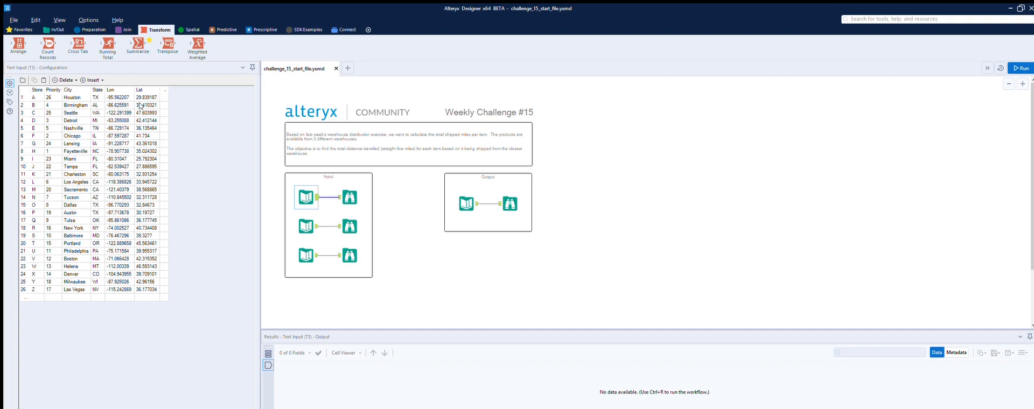
{"action": "left_click", "coordinate": [306, 225]}
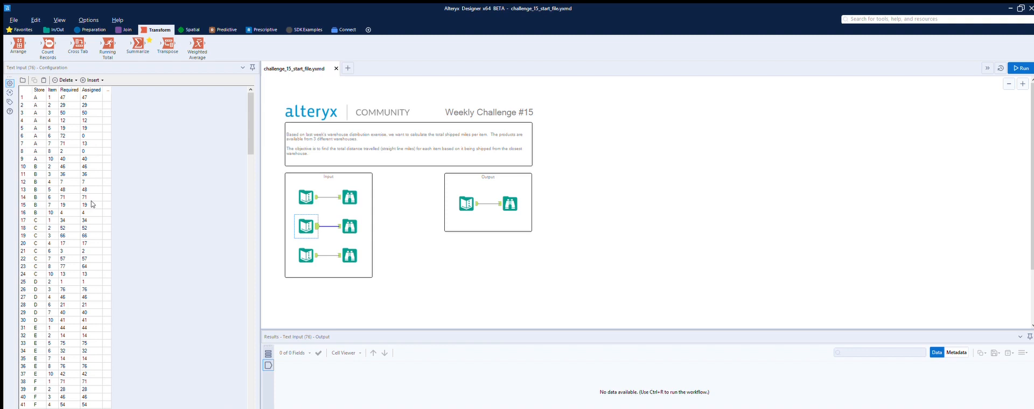
{"action": "left_click", "coordinate": [311, 248]}
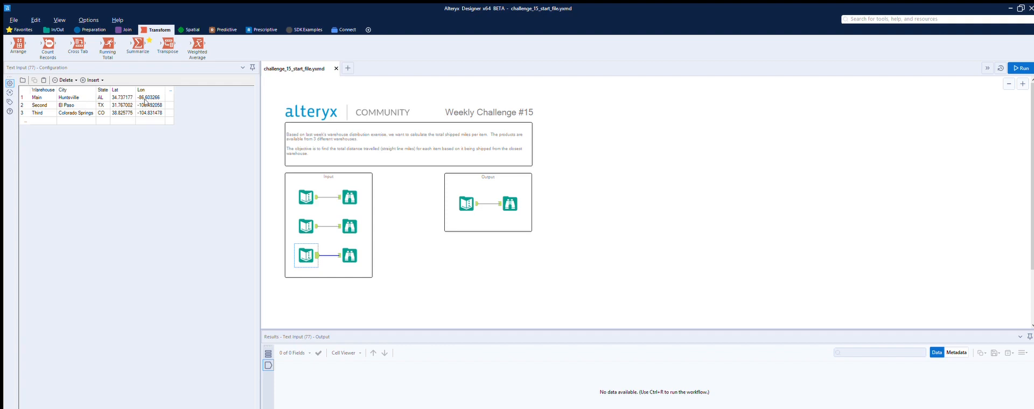
Add a Create Points tool below the Output box and connect the store table to it, using Lon for X and Lat for Y
{"action": "left_click", "coordinate": [190, 29]}
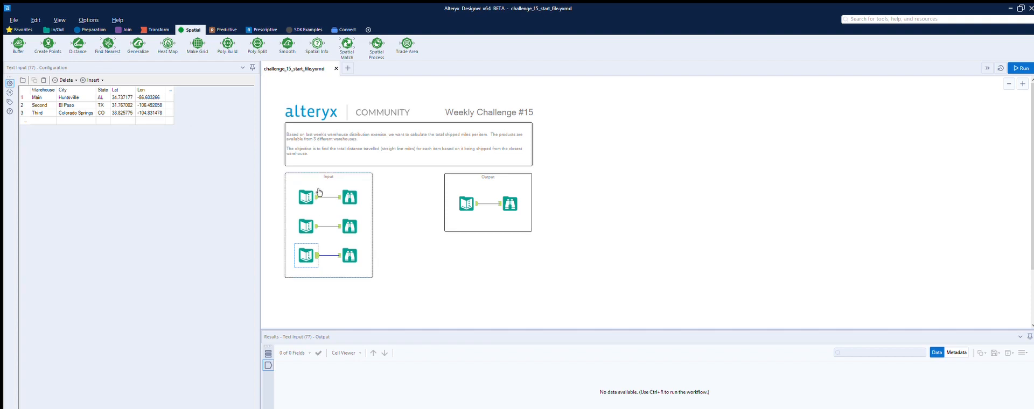
{"action": "left_click", "coordinate": [315, 186]}
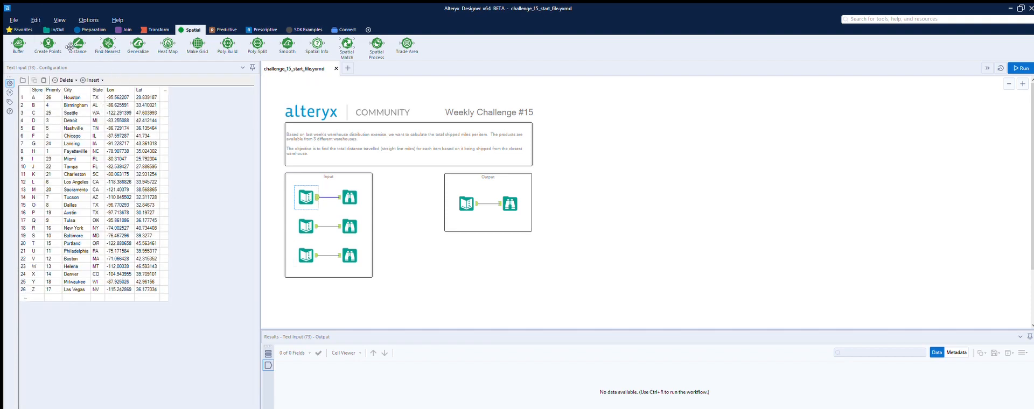
{"action": "left_click_drag", "start_coordinate": [50, 42], "coordinate": [464, 260]}
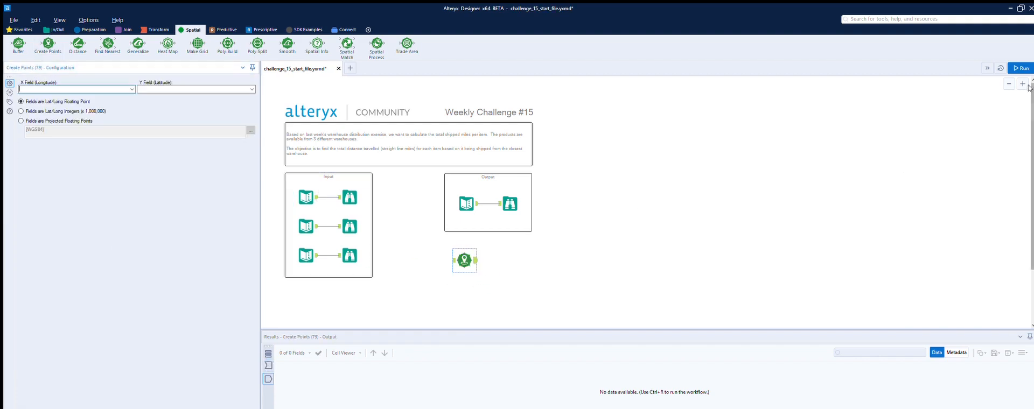
{"action": "left_click", "coordinate": [1022, 83]}
{"action": "left_click", "coordinate": [1022, 83]}
{"action": "left_click_drag", "start_coordinate": [340, 195], "coordinate": [553, 278]}
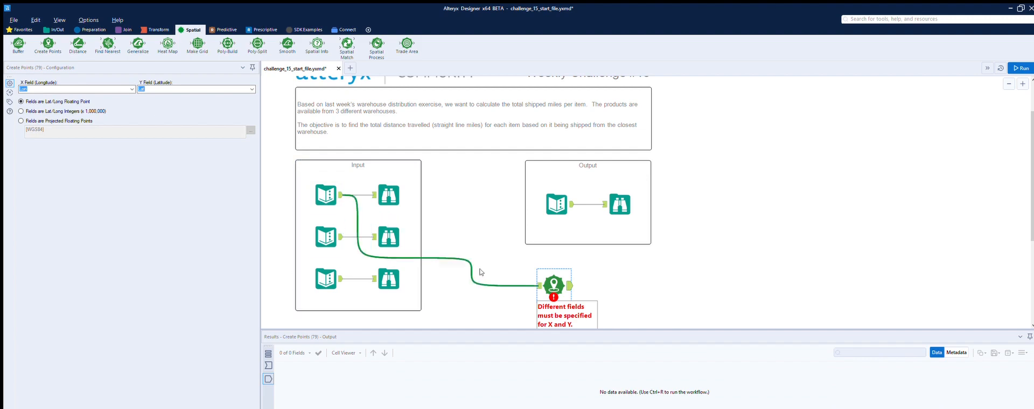
Run the workflow and review the store points output alongside the item assignment and warehouse tables
{"action": "left_click", "coordinate": [612, 281]}
{"action": "left_click", "coordinate": [1020, 68]}
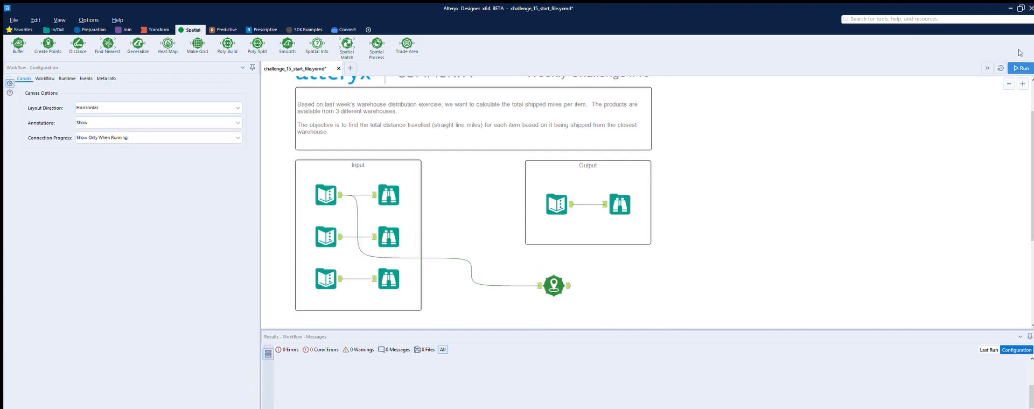
{"action": "left_click", "coordinate": [566, 276]}
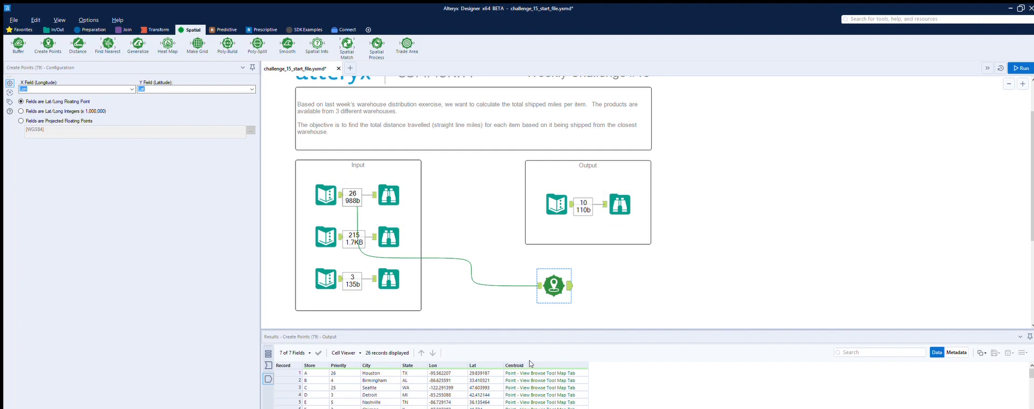
{"action": "scroll", "coordinate": [536, 365], "scroll_direction": "down", "scroll_amount": 7}
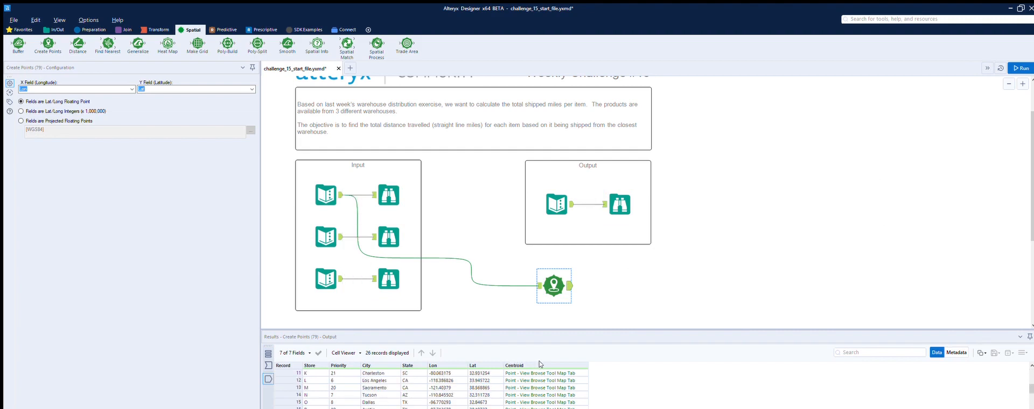
{"action": "scroll", "coordinate": [540, 365], "scroll_direction": "up", "scroll_amount": 7}
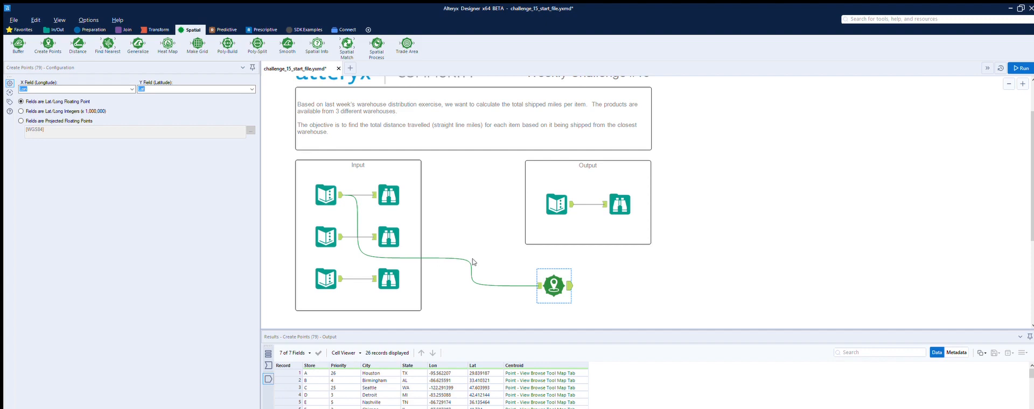
{"action": "key", "text": "ctrl+r"}
{"action": "left_click", "coordinate": [469, 285]}
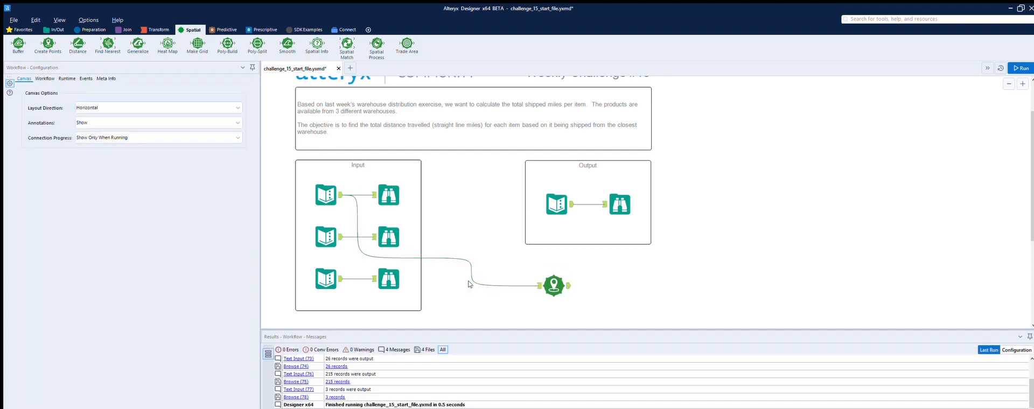
{"action": "left_click", "coordinate": [339, 225]}
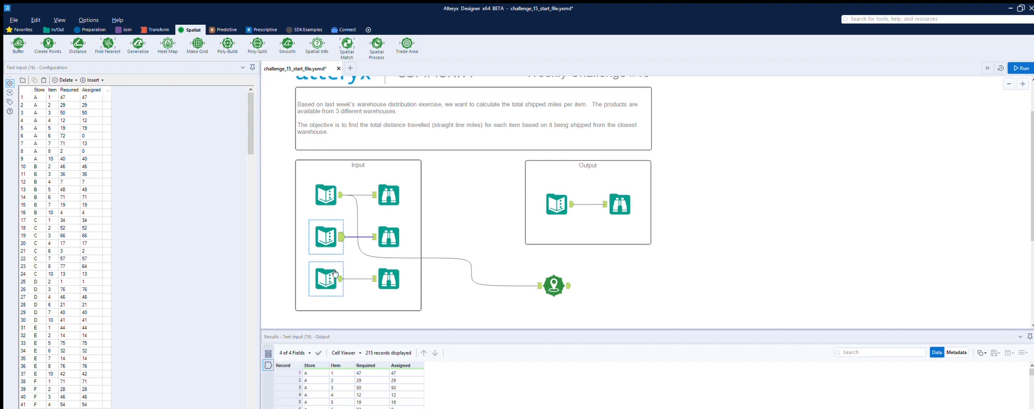
{"action": "left_click", "coordinate": [324, 280]}
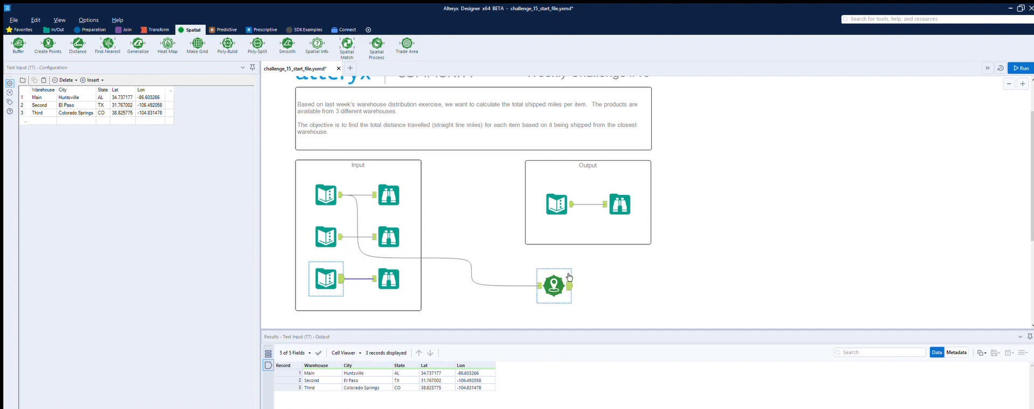
{"action": "left_click", "coordinate": [566, 279]}
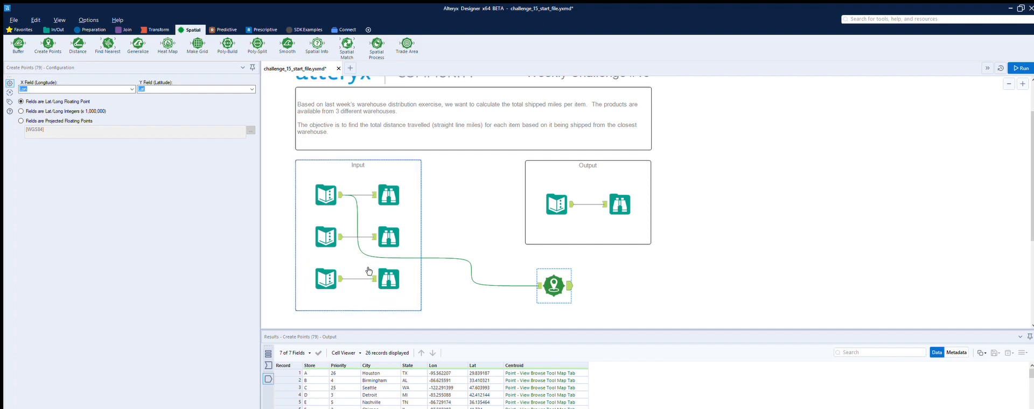
Add a second Create Points tool fed by the warehouse table with Lon as X and Lat as Y, and run the workflow
{"action": "left_click", "coordinate": [340, 269]}
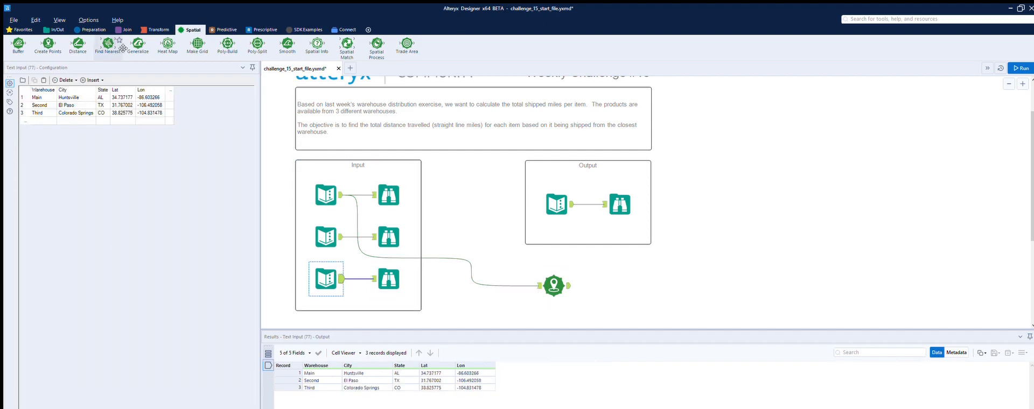
{"action": "left_click_drag", "start_coordinate": [48, 44], "coordinate": [470, 313]}
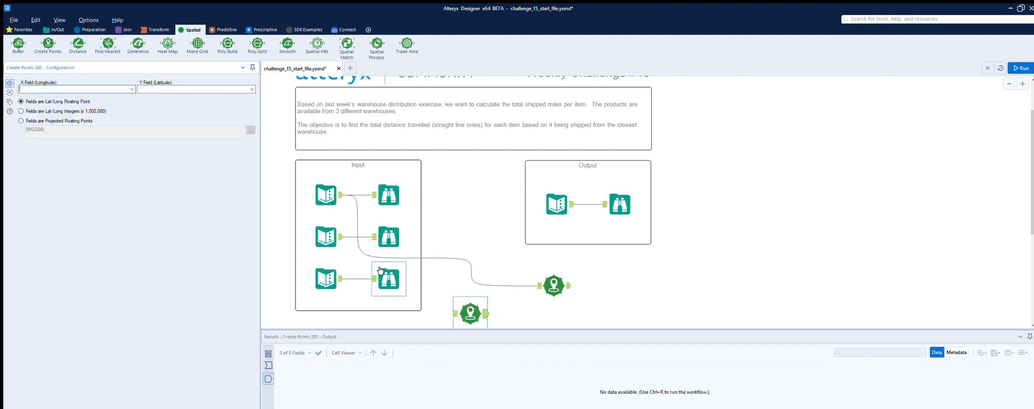
{"action": "left_click_drag", "start_coordinate": [341, 279], "coordinate": [456, 211]}
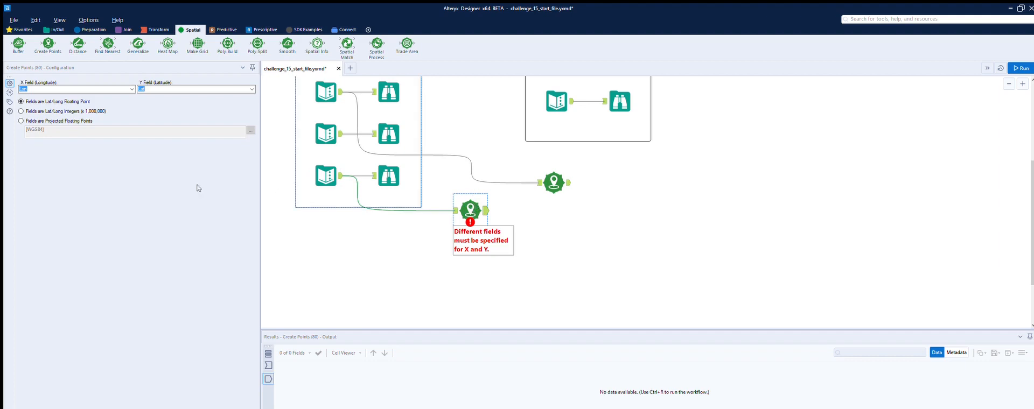
{"action": "left_click", "coordinate": [1021, 68]}
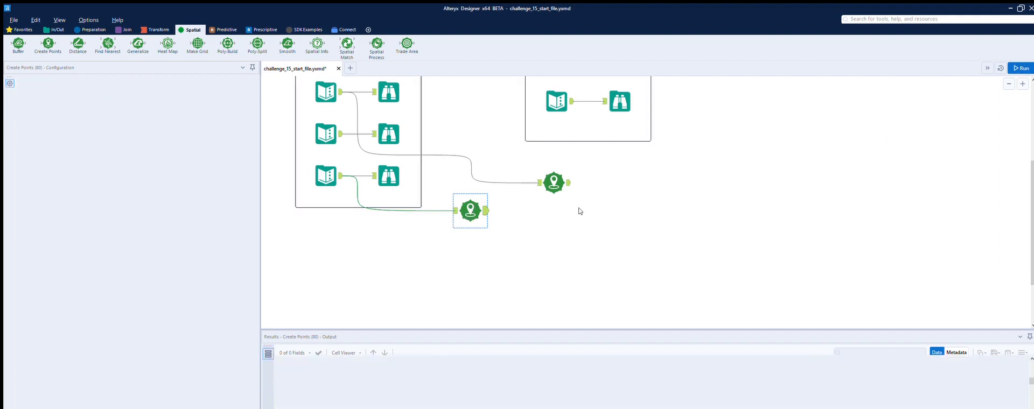
{"action": "left_click_drag", "start_coordinate": [477, 200], "coordinate": [477, 222]}
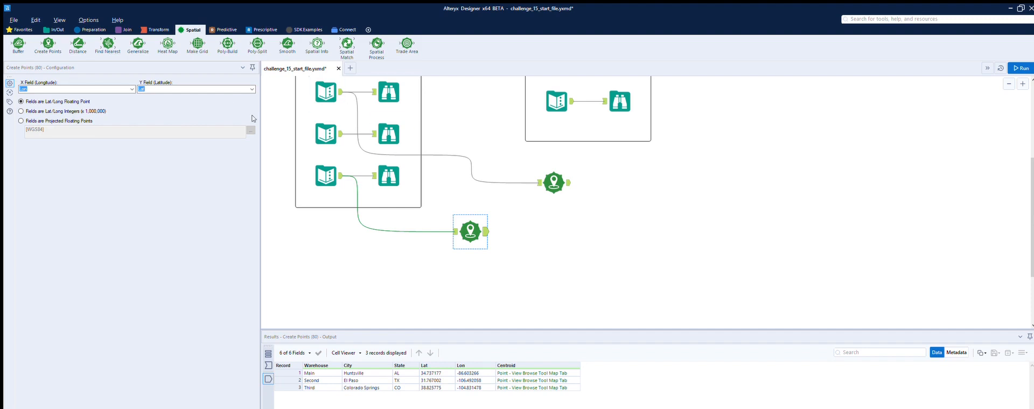
Add a Cross Tab after the warehouse points with Warehouse as headers, Centroid as values and First as aggregation, and run the workflow
{"action": "left_click", "coordinate": [159, 30]}
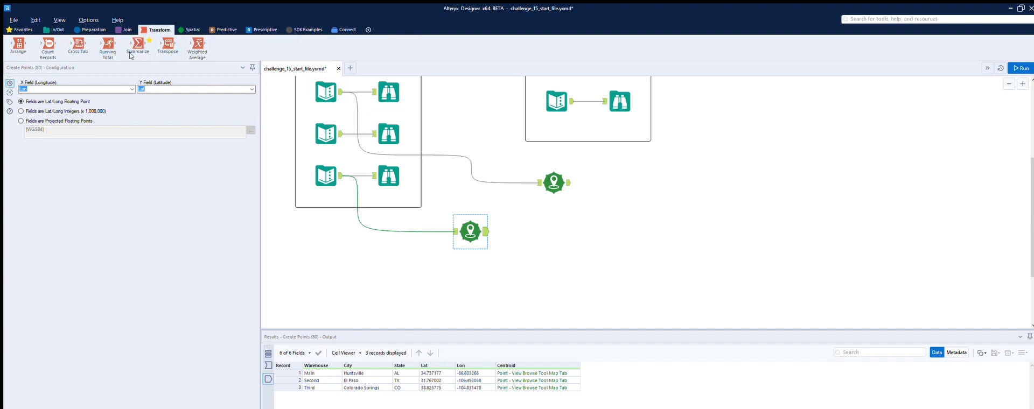
{"action": "left_click_drag", "start_coordinate": [79, 44], "coordinate": [544, 223]}
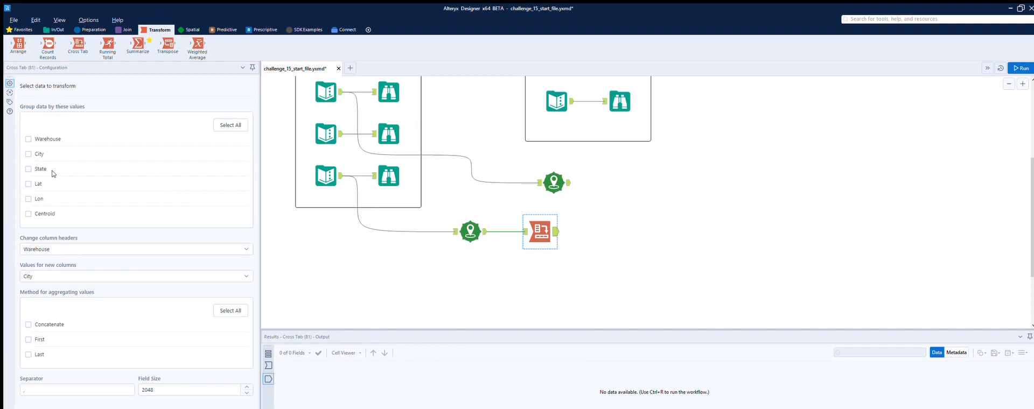
{"action": "left_click", "coordinate": [42, 275]}
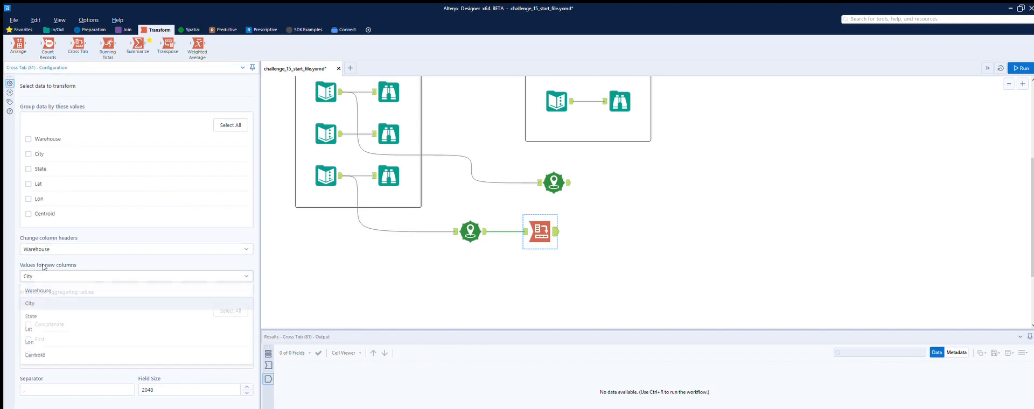
{"action": "left_click", "coordinate": [46, 355]}
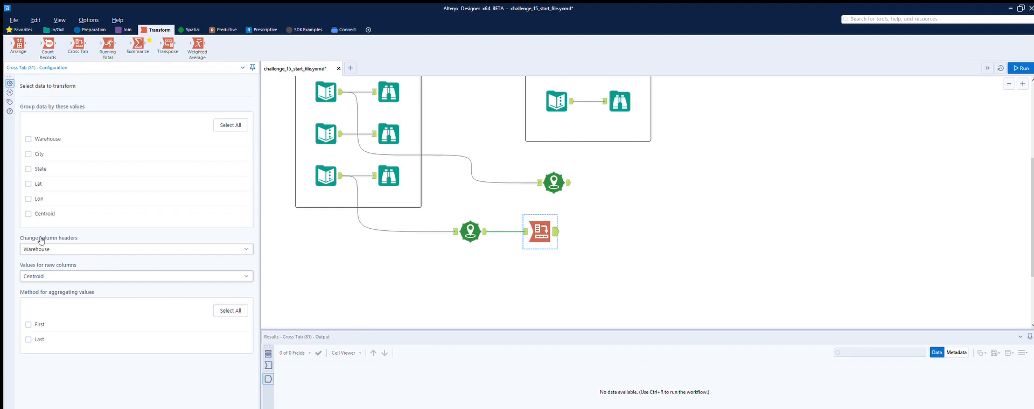
{"action": "left_click", "coordinate": [29, 325]}
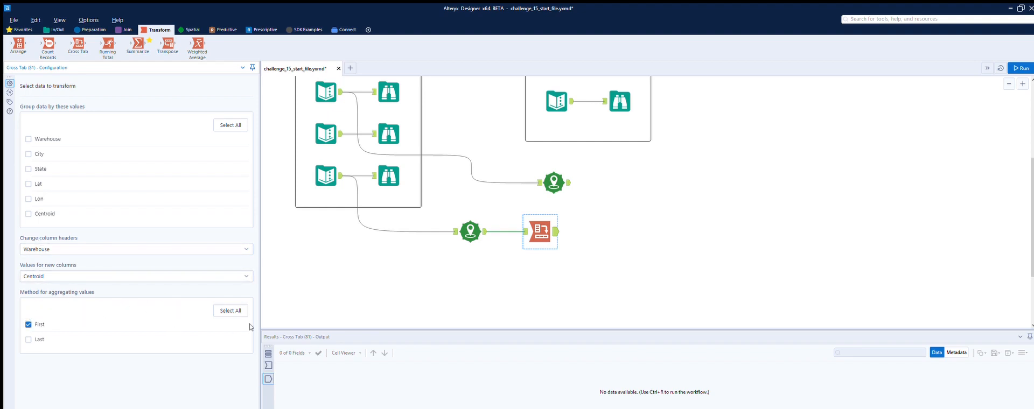
{"action": "left_click", "coordinate": [1013, 67]}
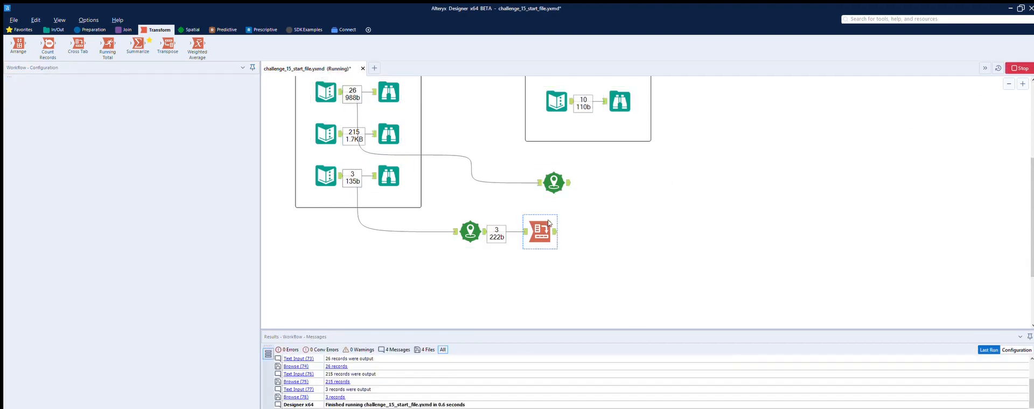
{"action": "left_click", "coordinate": [549, 223]}
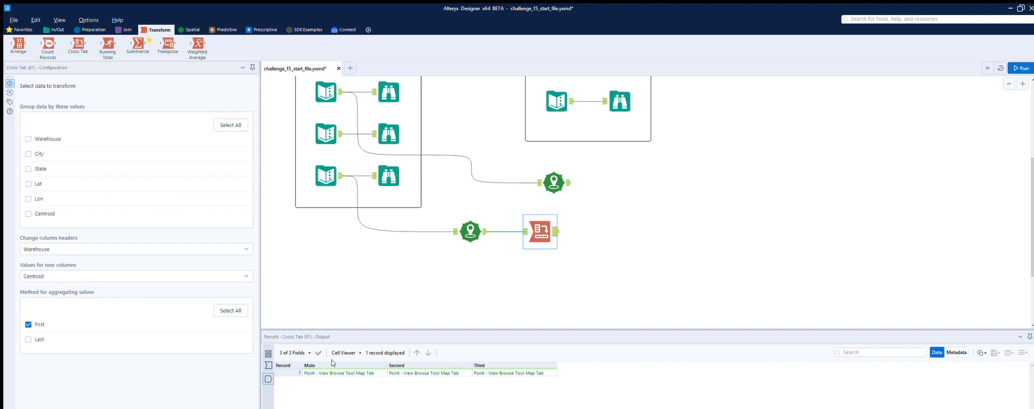
Add an Append Fields tool with the store points as target and the Cross Tab as source, and run the workflow
{"action": "left_click", "coordinate": [123, 28]}
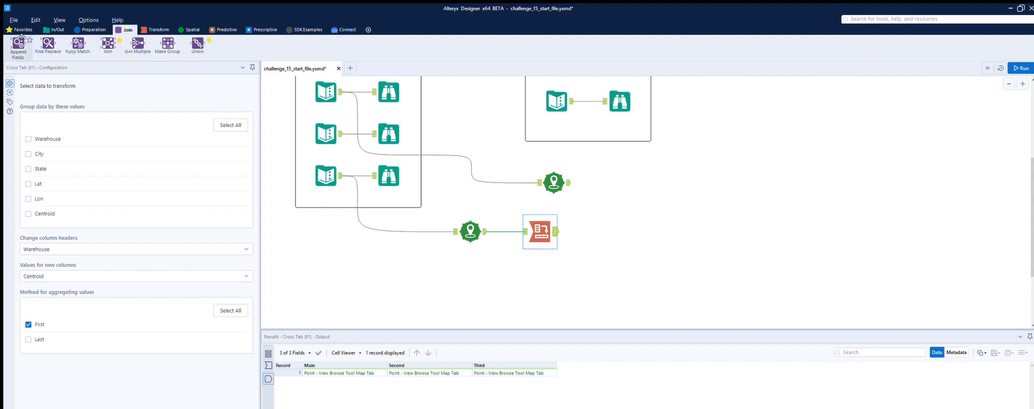
{"action": "mouse_move", "coordinate": [18, 44]}
{"action": "left_mouse_down"}
{"action": "mouse_move", "coordinate": [695, 234]}
{"action": "mouse_move", "coordinate": [632, 198]}
{"action": "left_mouse_up"}
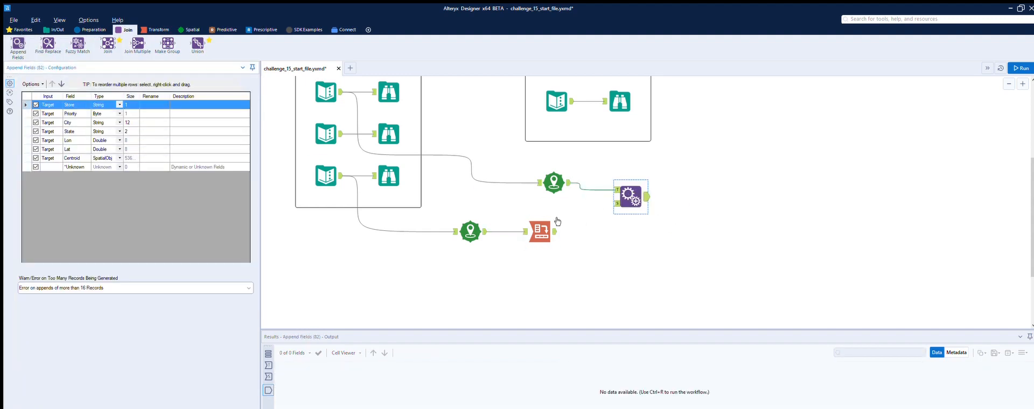
{"action": "left_click_drag", "start_coordinate": [555, 232], "coordinate": [621, 192]}
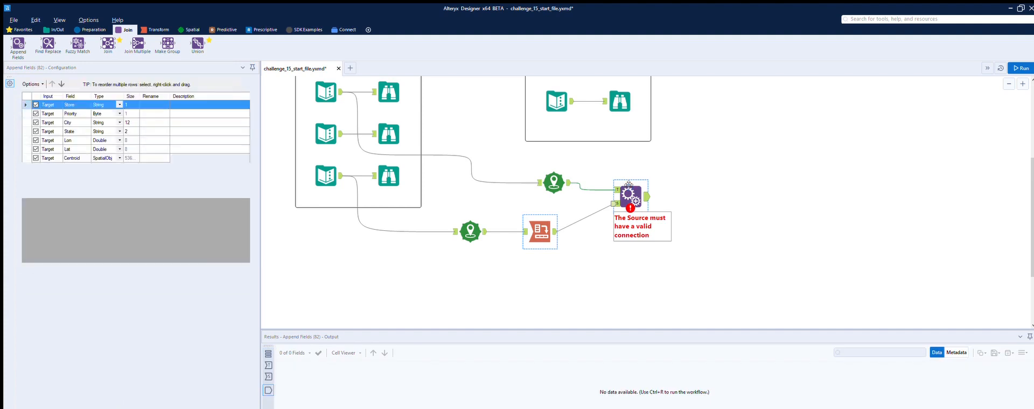
{"action": "left_click", "coordinate": [385, 203]}
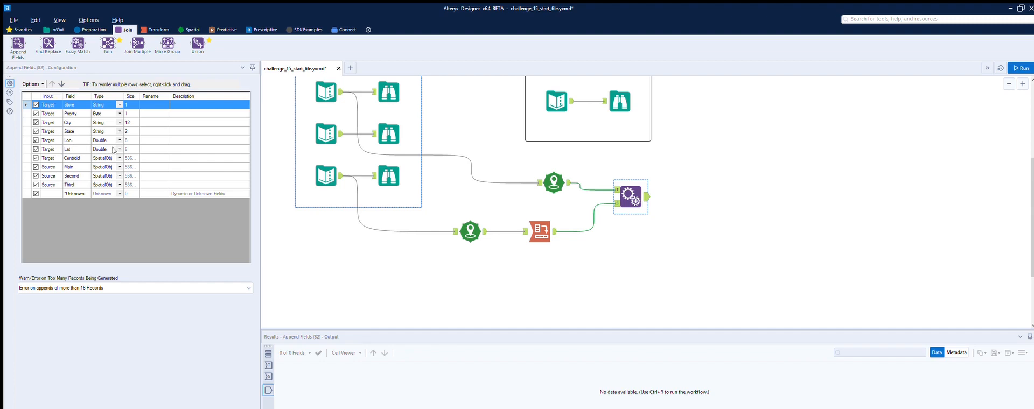
{"action": "left_click", "coordinate": [1021, 67]}
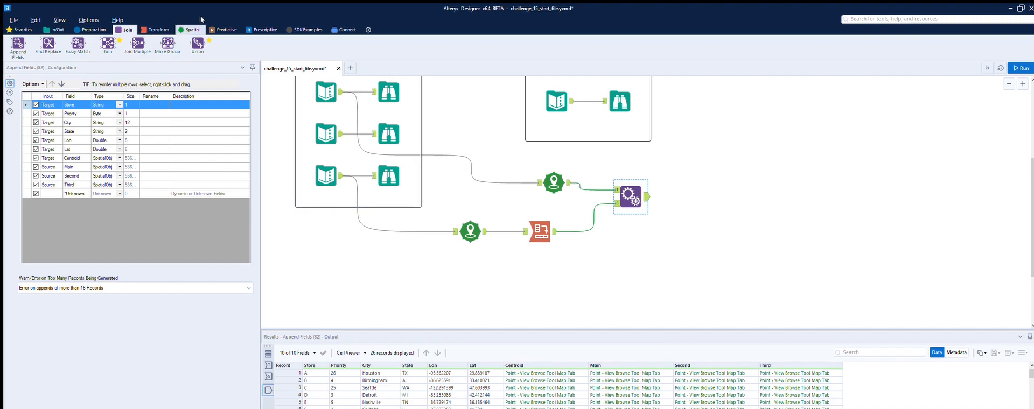
Add a Distance tool after Append Fields measuring from Centroid to Main in miles, with cardinal direction output turned off
{"action": "left_click", "coordinate": [189, 30]}
{"action": "left_click_drag", "start_coordinate": [78, 43], "coordinate": [700, 188]}
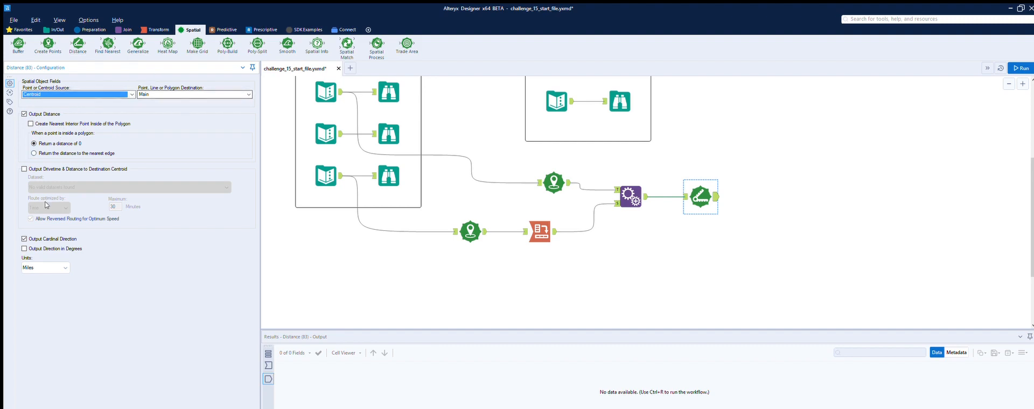
{"action": "left_click", "coordinate": [23, 227]}
{"action": "left_click", "coordinate": [24, 239]}
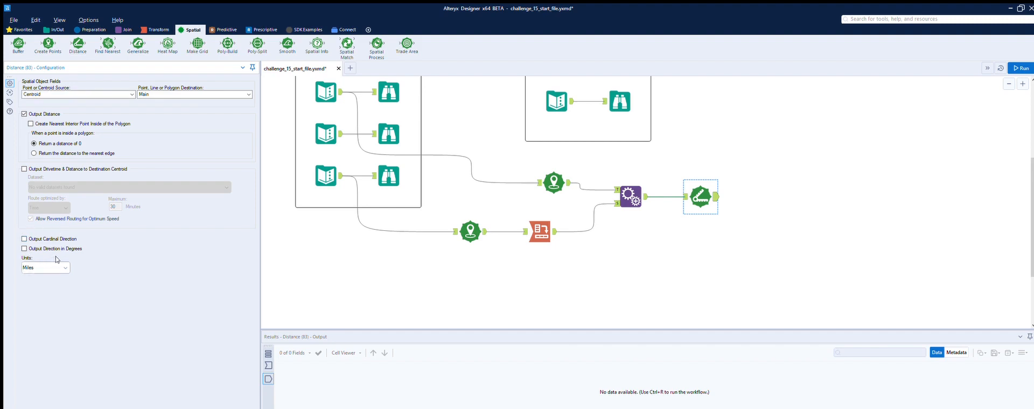
Review the expected Item and TotalMiles results in the Output box's Browse tool
{"action": "left_click", "coordinate": [620, 102]}
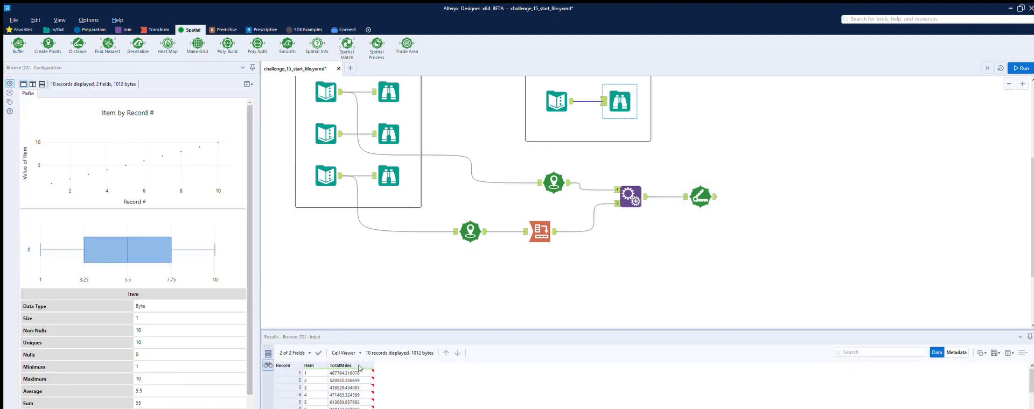
Run the workflow to get the Main distances, and connect a copy of the Distance tool after the first one
{"action": "left_click", "coordinate": [714, 188]}
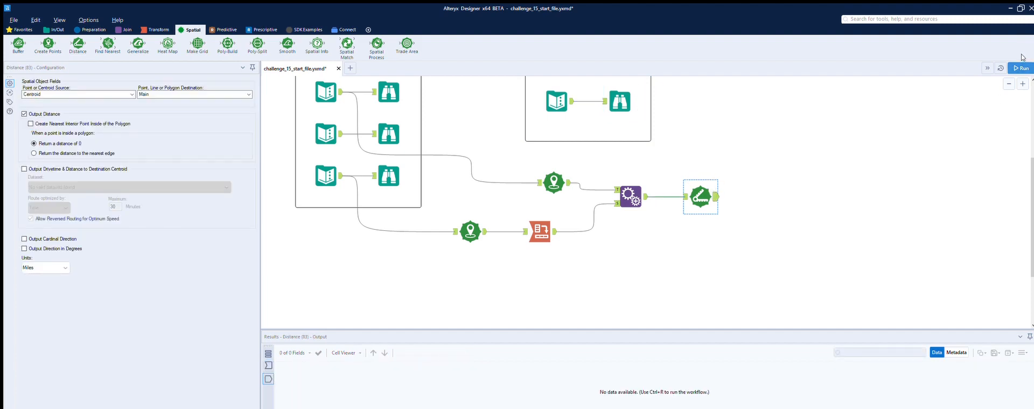
{"action": "left_click", "coordinate": [1021, 67]}
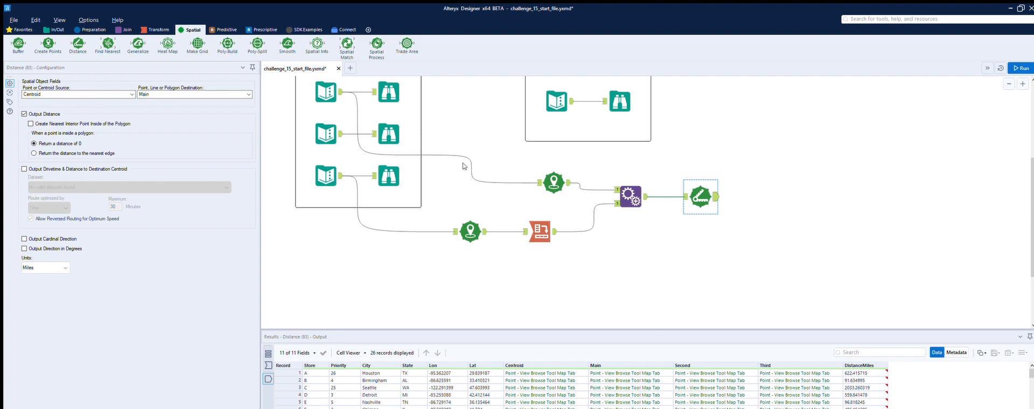
{"action": "key", "text": "ctrl+c"}
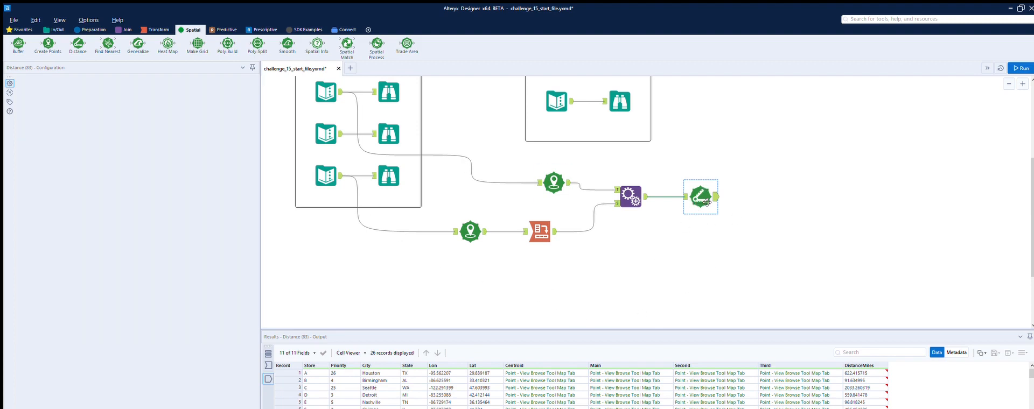
{"action": "key", "text": "ctrl+v"}
{"action": "left_click_drag", "start_coordinate": [734, 221], "coordinate": [782, 201]}
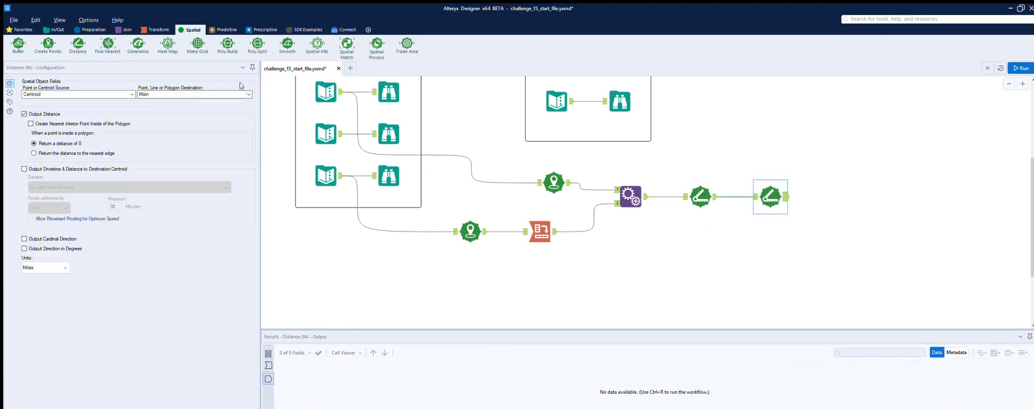
Set the copied Distance tool's destination to Second and run the workflow
{"action": "left_click", "coordinate": [244, 91]}
{"action": "left_click", "coordinate": [229, 101]}
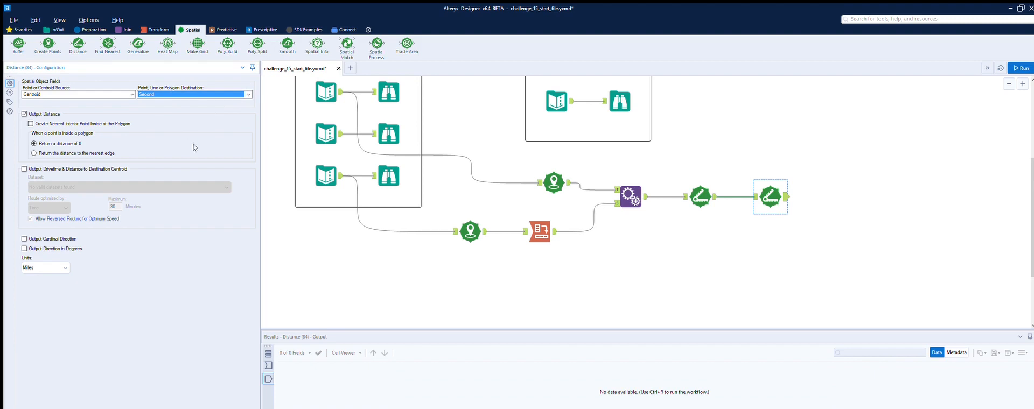
{"action": "left_click", "coordinate": [1020, 67]}
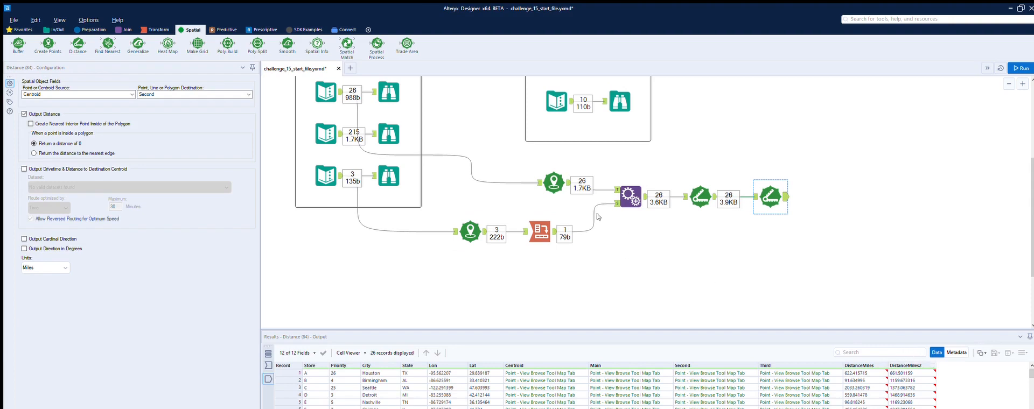
Append a third copy of the Distance tool with Third as destination, run the workflow and show its output
{"action": "left_click", "coordinate": [772, 197]}
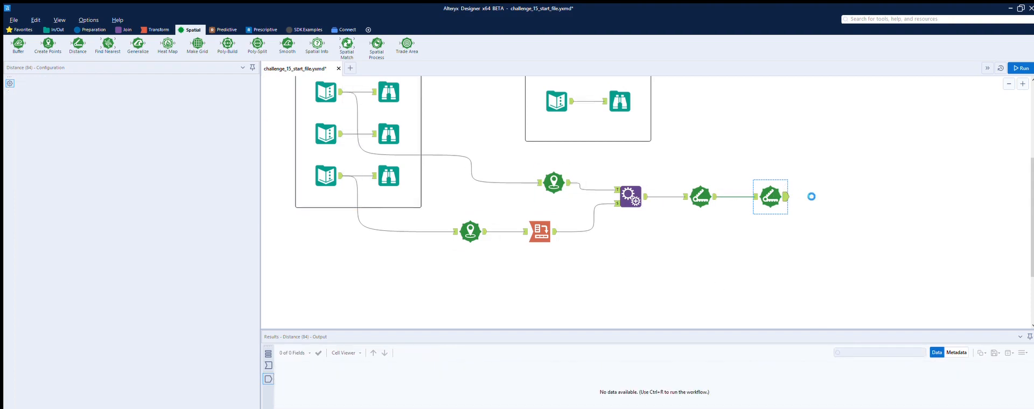
{"action": "key", "text": "ctrl+v"}
{"action": "left_click_drag", "start_coordinate": [809, 204], "coordinate": [830, 185]}
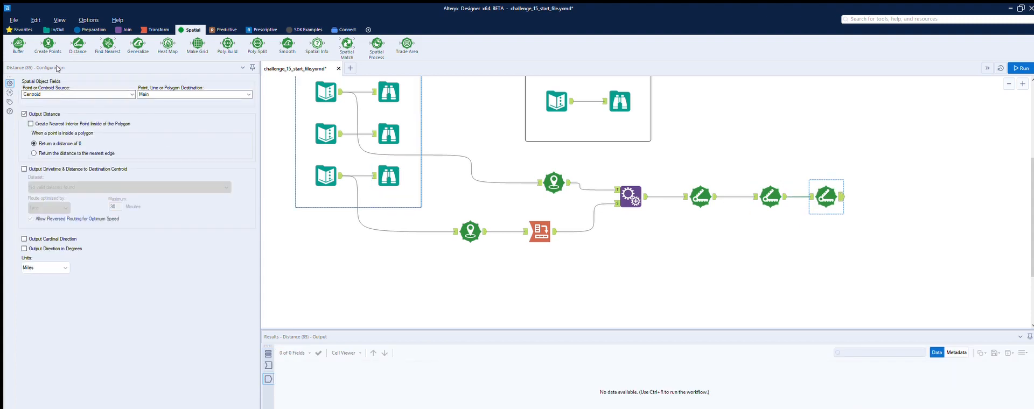
{"action": "left_click", "coordinate": [181, 110]}
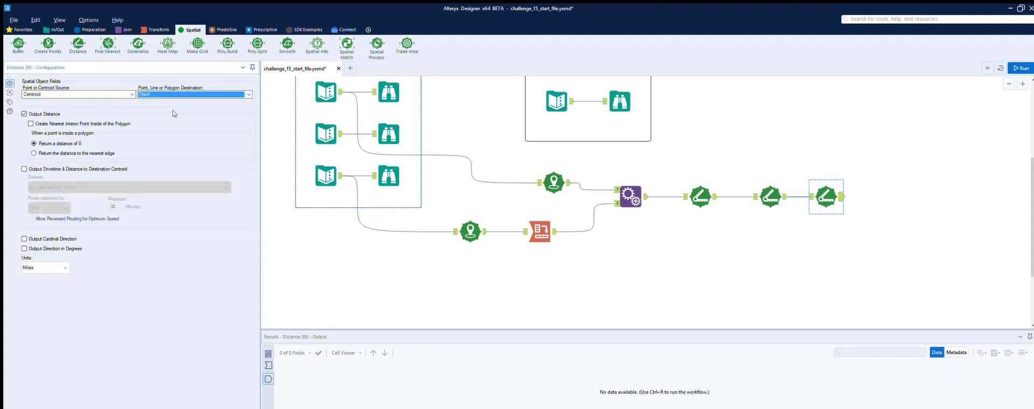
{"action": "left_click", "coordinate": [1021, 68]}
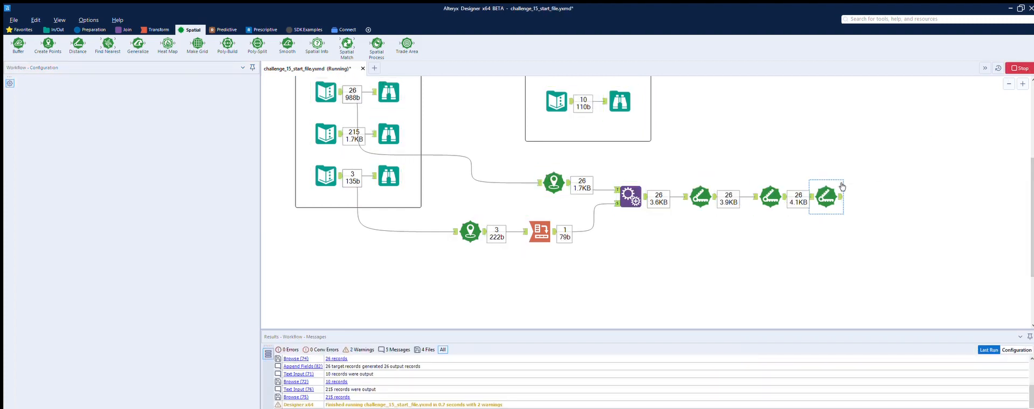
{"action": "left_click", "coordinate": [840, 187]}
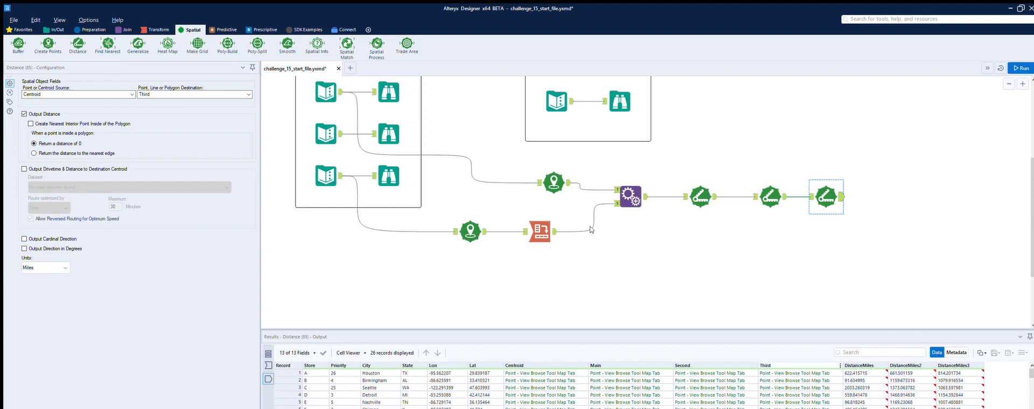
Add a Formula tool after the third Distance tool and show its input data
{"action": "left_click", "coordinate": [91, 29]}
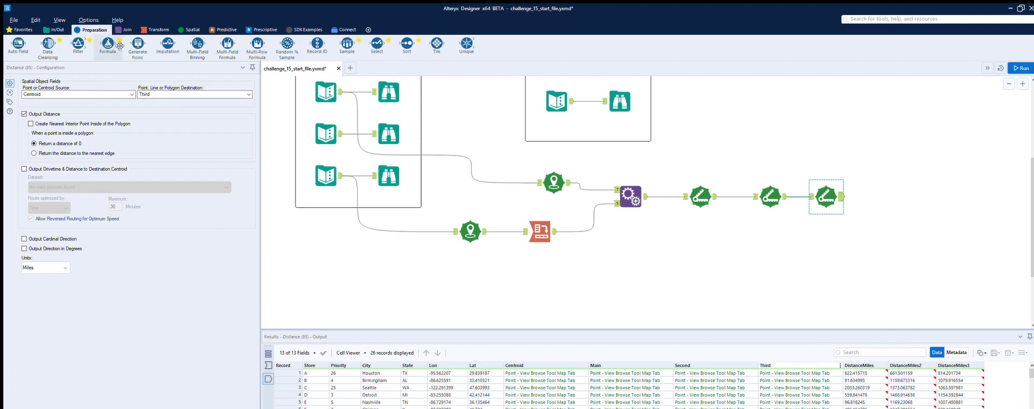
{"action": "left_click_drag", "start_coordinate": [956, 241], "coordinate": [897, 198]}
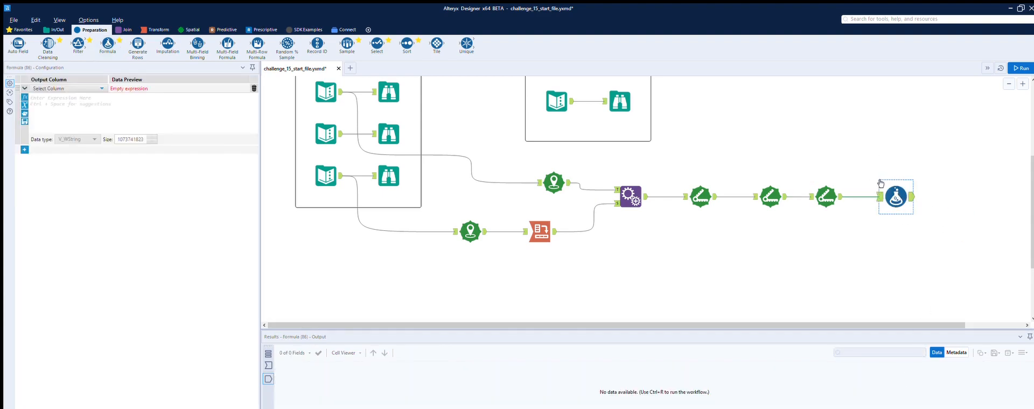
{"action": "left_click", "coordinate": [880, 195]}
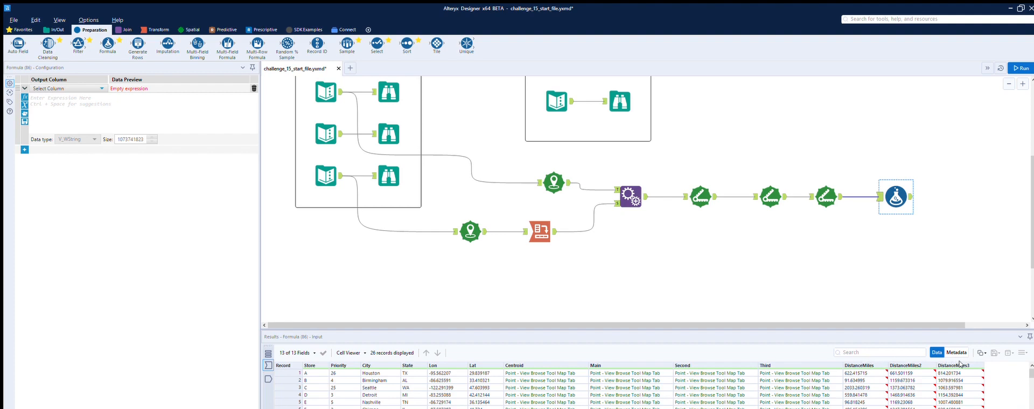
Start an IF c THEN t ELSE f ENDIF expression with [DistanceMiles] in the condition, and name the new output column Distance
{"action": "left_click", "coordinate": [49, 92]}
{"action": "type", "text": "I"}
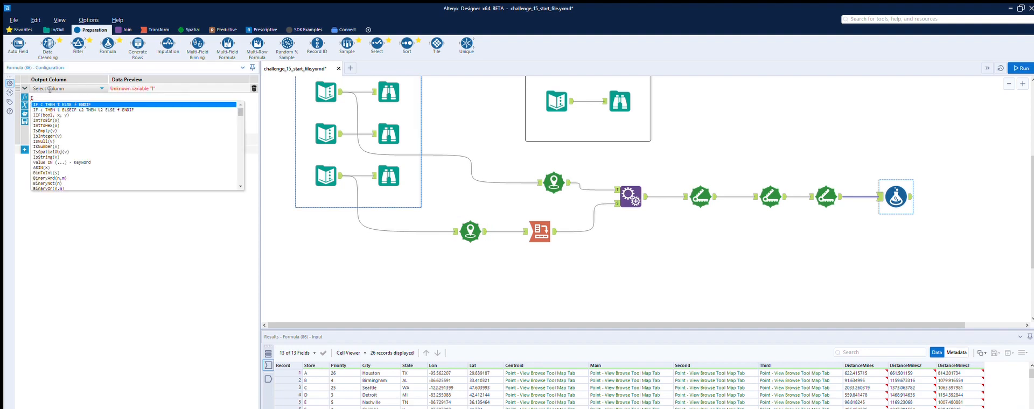
{"action": "key", "text": "Return"}
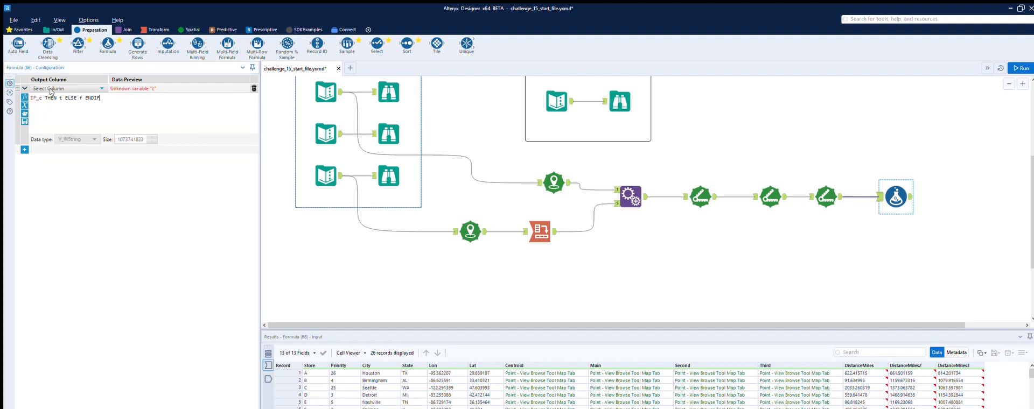
{"action": "type", "text": "["}
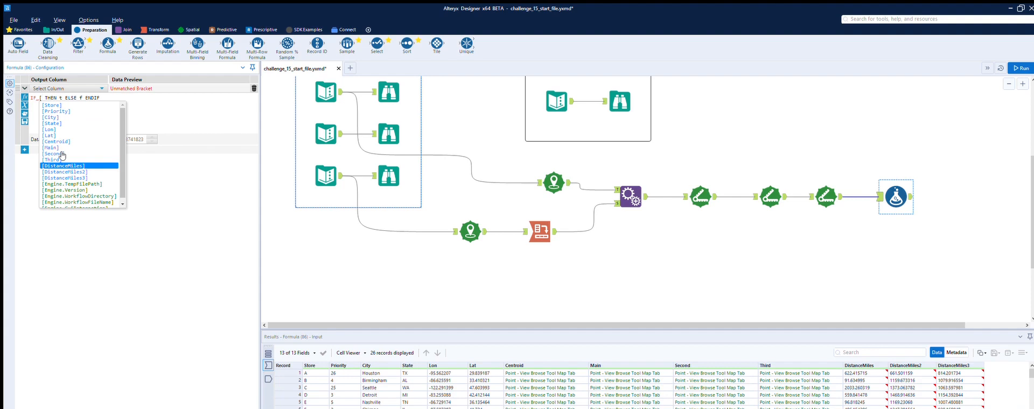
{"action": "key", "text": "Return"}
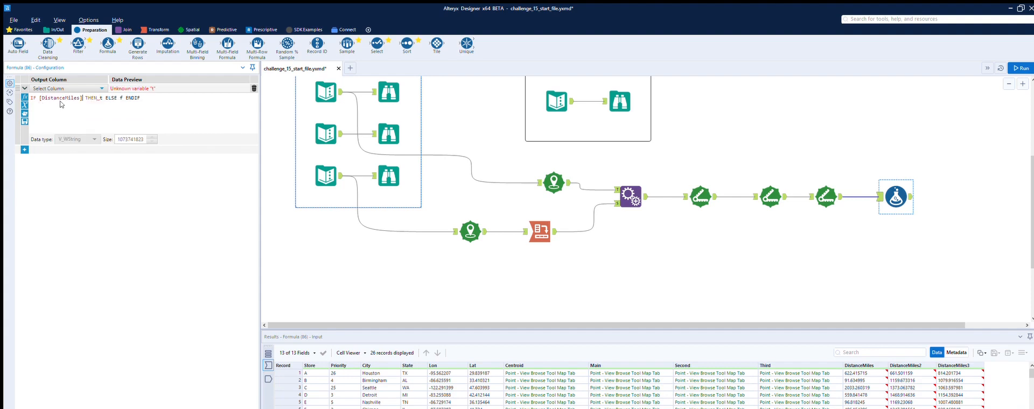
{"action": "left_click", "coordinate": [64, 88]}
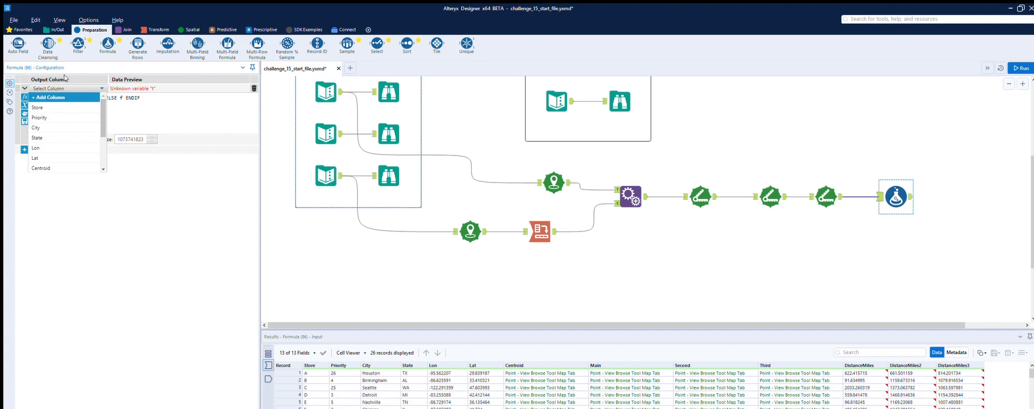
{"action": "left_click", "coordinate": [60, 87]}
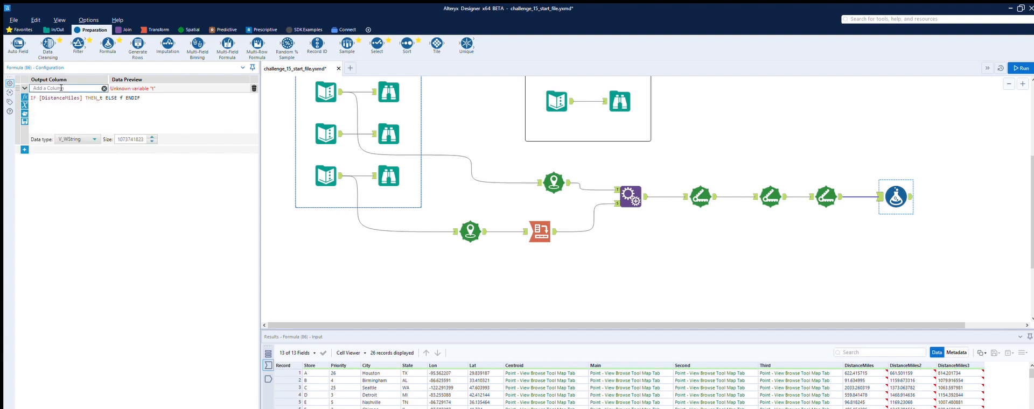
{"action": "type", "text": "Distance"}
Complete the condition as [DistanceMiles]<[DistanceMiles2] and set the THEN result to [DistanceMiles]
{"action": "left_click", "coordinate": [84, 97]}
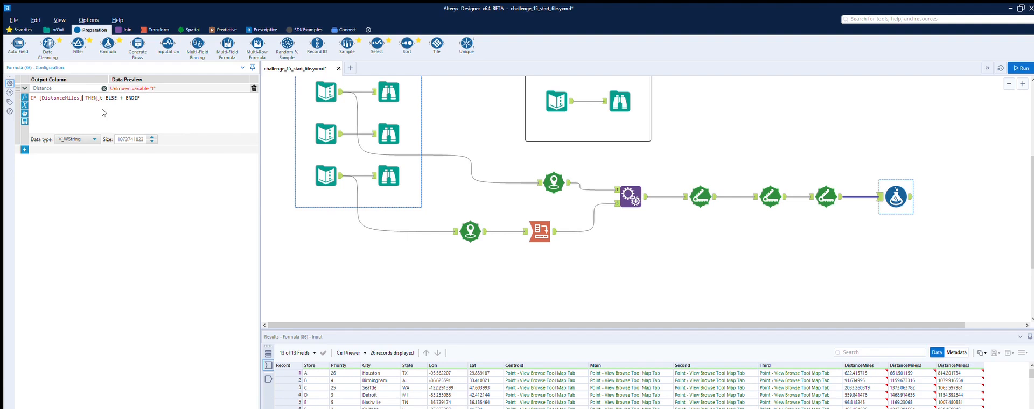
{"action": "type", "text": ","}
{"action": "key", "text": "BackSpace"}
{"action": "type", "text": "<["}
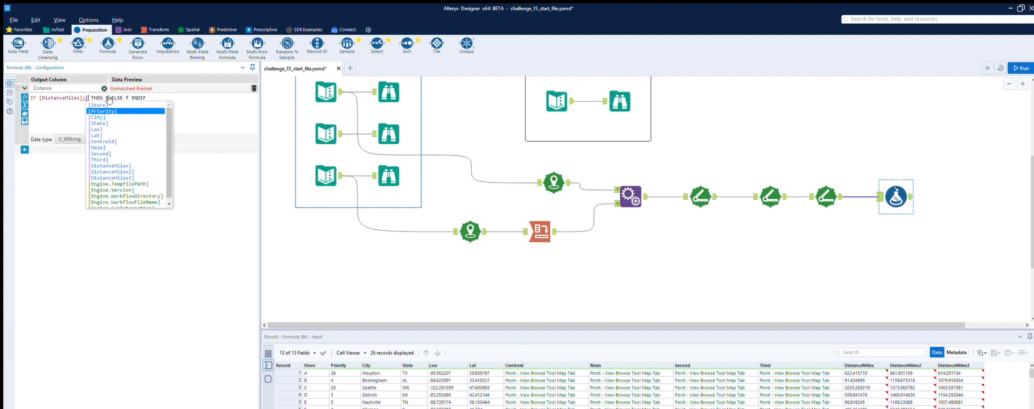
{"action": "left_click", "coordinate": [123, 171]}
{"action": "left_click", "coordinate": [152, 98]}
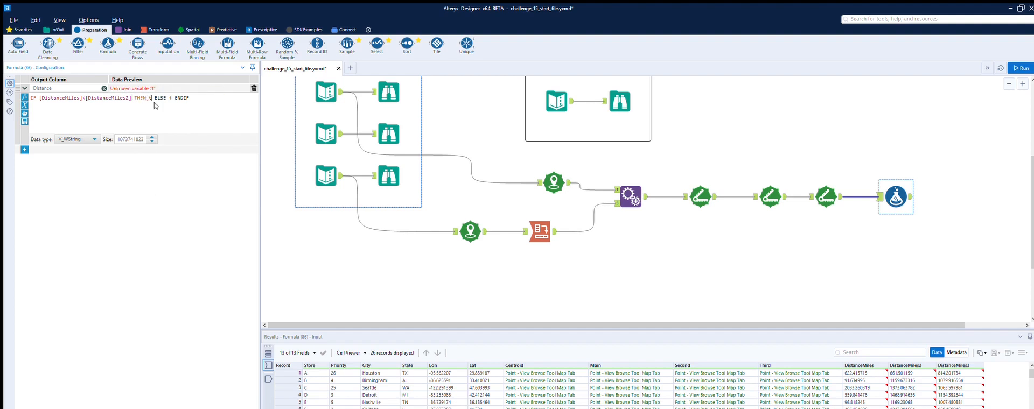
{"action": "key", "text": "Delete"}
{"action": "type", "text": "[m"}
{"action": "left_click", "coordinate": [178, 105]}
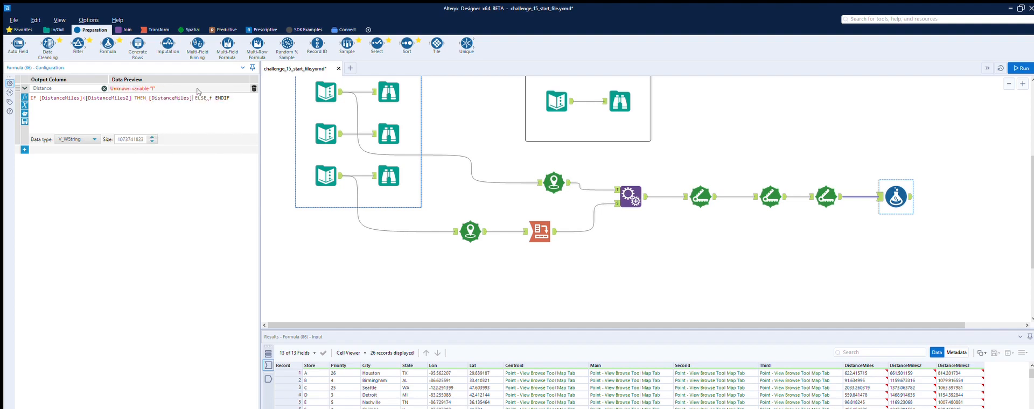
Set the ELSE result of the Distance expression to [DistanceMiles2]
{"action": "left_click", "coordinate": [211, 95]}
{"action": "key", "text": "BackSpace"}
{"action": "type", "text": "m"}
{"action": "key", "text": "BackSpace"}
{"action": "type", "text": "["}
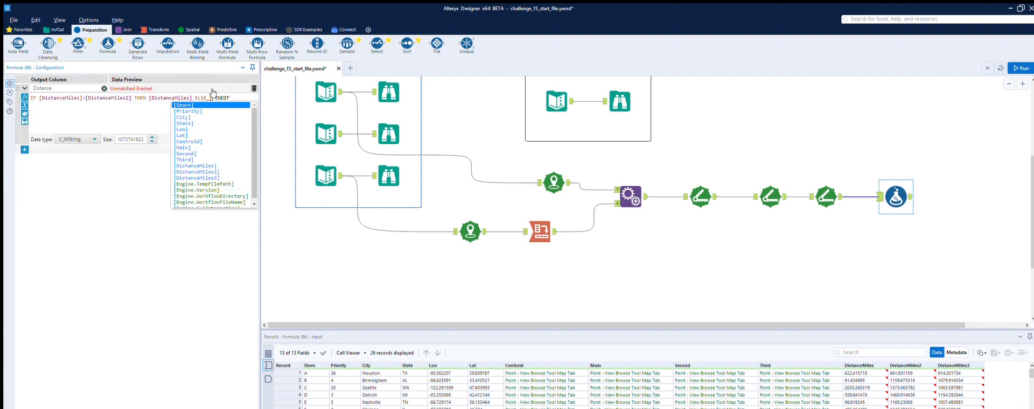
{"action": "double_click", "coordinate": [203, 172]}
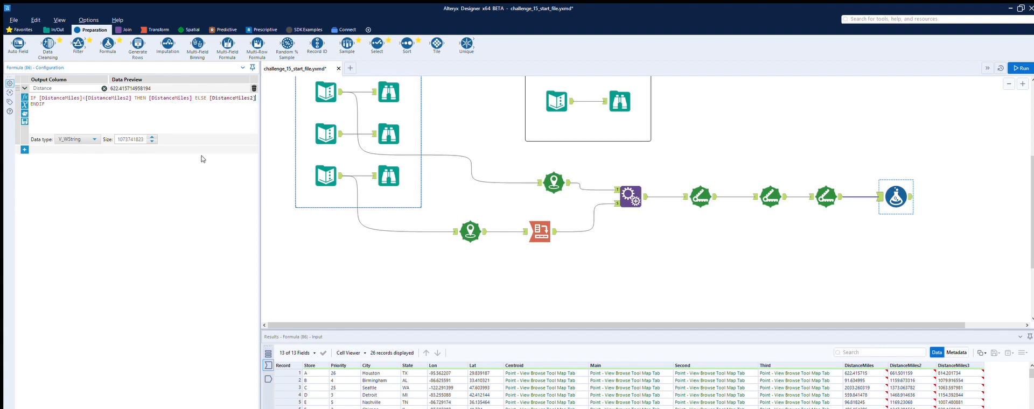
Set the data type of the Distance column to Double
{"action": "left_click", "coordinate": [94, 139]}
{"action": "left_click", "coordinate": [75, 189]}
{"action": "left_click", "coordinate": [76, 140]}
{"action": "scroll", "coordinate": [81, 162], "scroll_direction": "down", "scroll_amount": 2}
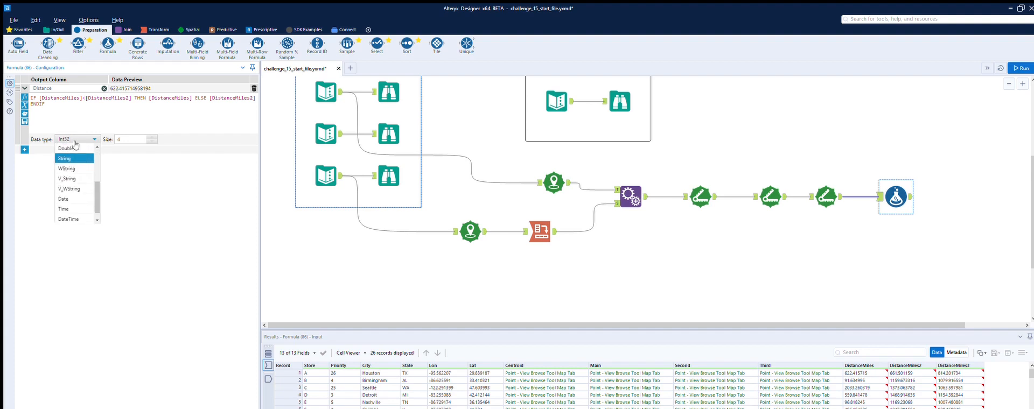
{"action": "left_click", "coordinate": [74, 147]}
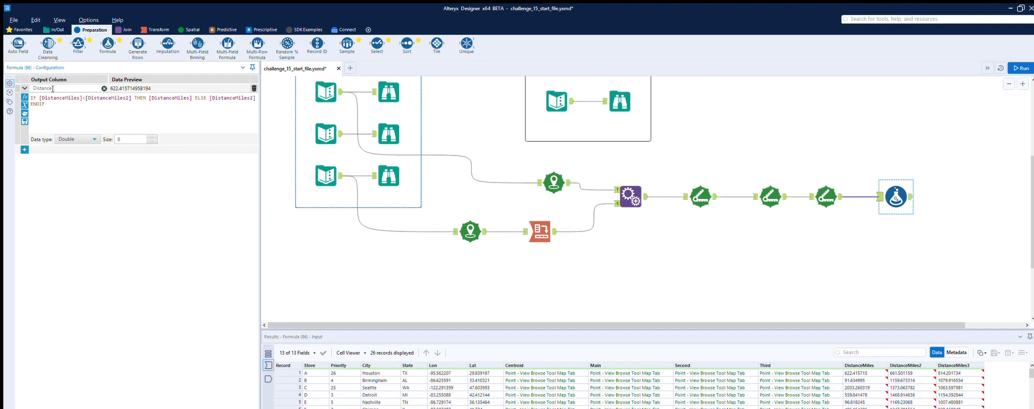
Run the workflow and show the Formula tool's output data
{"action": "left_click", "coordinate": [807, 206]}
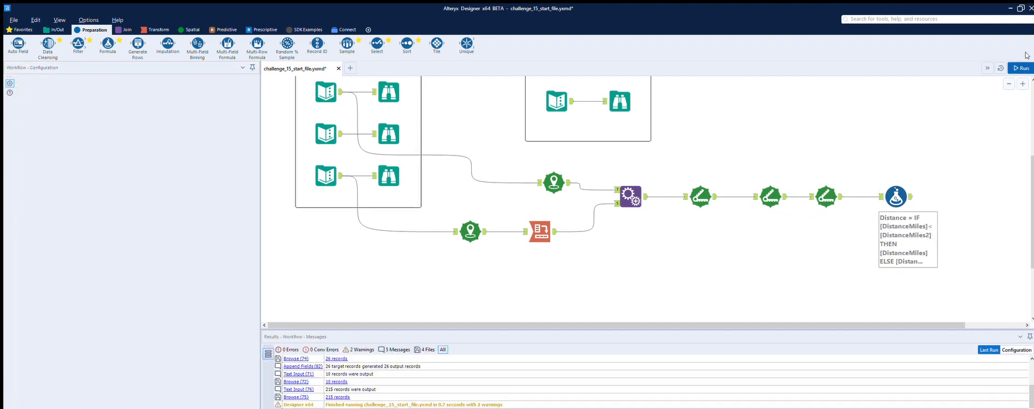
{"action": "key", "text": "ctrl+r"}
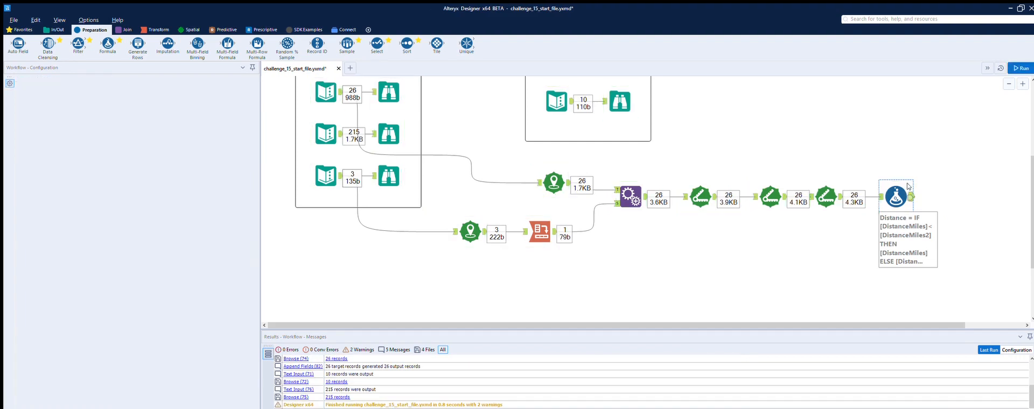
{"action": "left_click", "coordinate": [910, 187]}
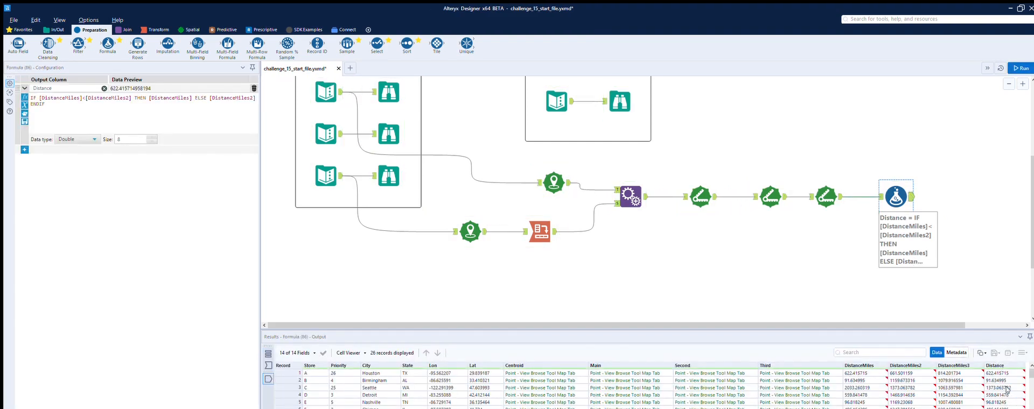
Duplicate the Formula tool and connect the copy after the original
{"action": "left_click", "coordinate": [895, 188]}
{"action": "key", "text": "ctrl+c"}
{"action": "key", "text": "ctrl+v"}
{"action": "left_click_drag", "start_coordinate": [898, 183], "coordinate": [967, 178]}
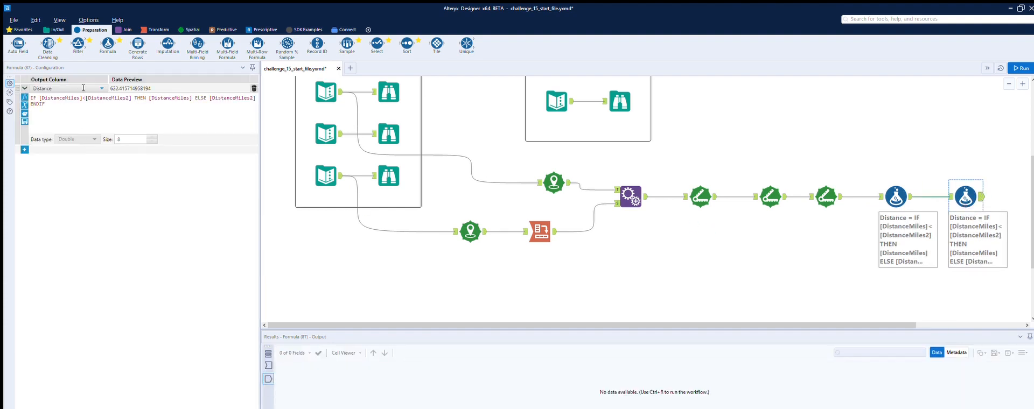
Change the IF condition in the second Formula tool's Distance expression to [Distance]<[DistanceMiles3]
{"action": "left_click", "coordinate": [82, 98]}
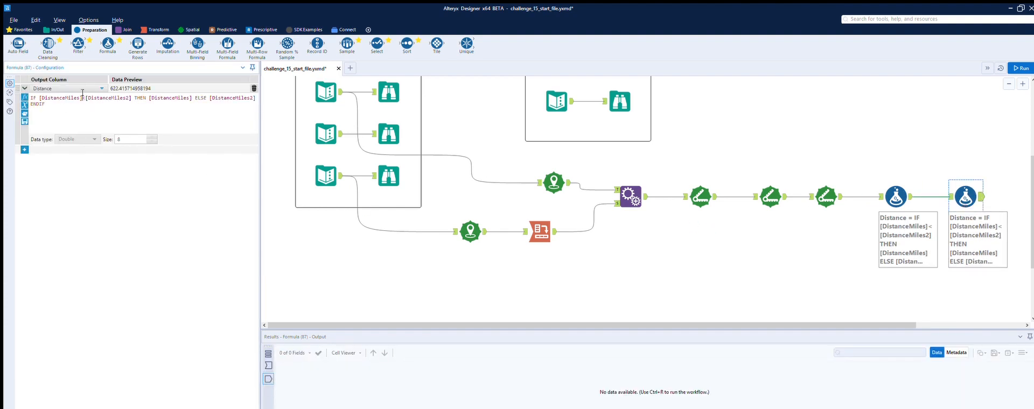
{"action": "left_click_drag", "start_coordinate": [81, 88], "coordinate": [42, 88]}
{"action": "type", "text": "[d"}
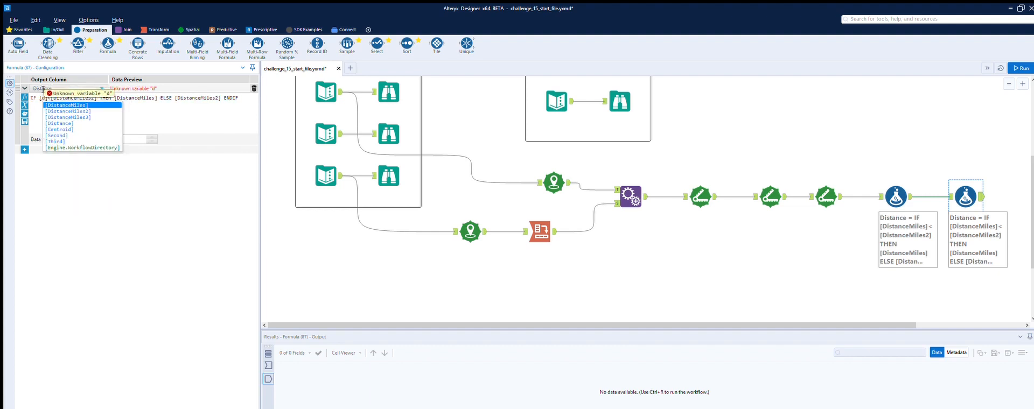
{"action": "key", "text": "Return"}
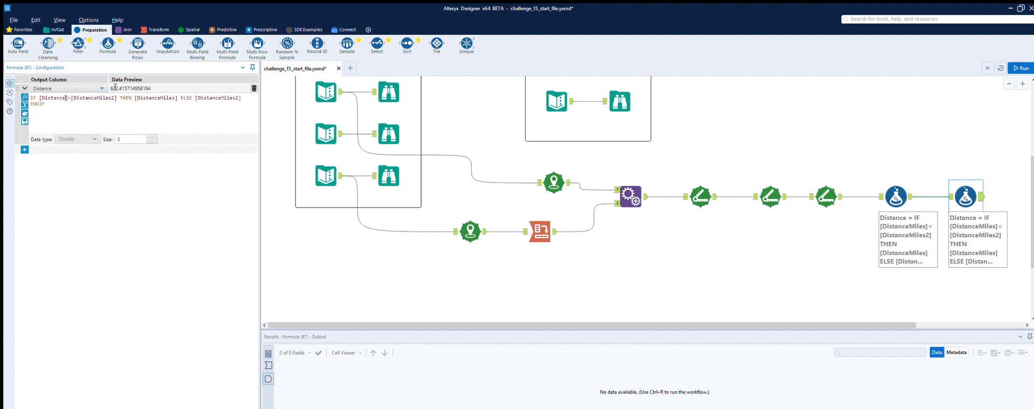
{"action": "key", "text": "BackSpace"}
{"action": "type", "text": "3"}
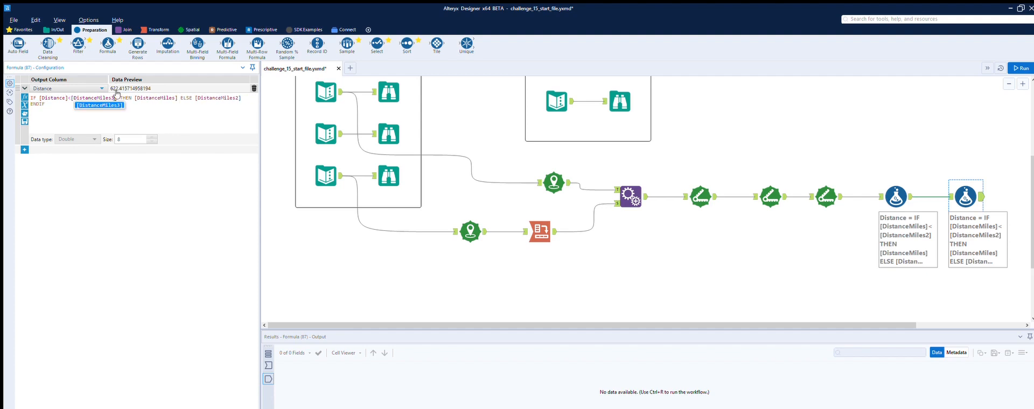
Set the second Distance expression's THEN result to [Distance] and its ELSE result to [DistanceMiles3]
{"action": "left_click", "coordinate": [176, 97]}
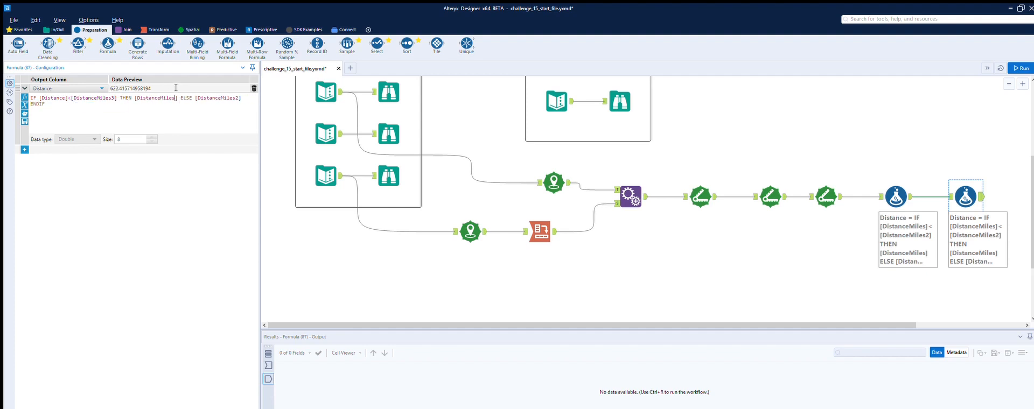
{"action": "key", "text": "BackSpace"}
{"action": "key", "text": "BackSpace"}
{"action": "key", "text": "BackSpace"}
{"action": "key", "text": "BackSpace"}
{"action": "key", "text": "BackSpace"}
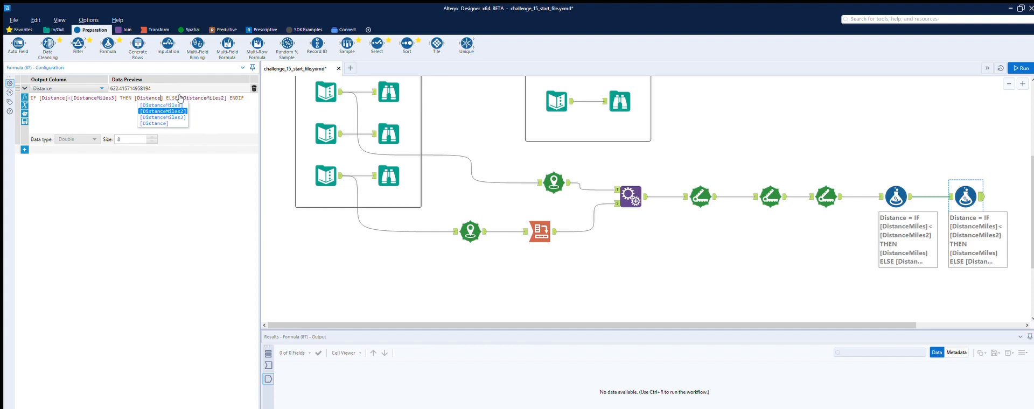
{"action": "key", "text": "Escape"}
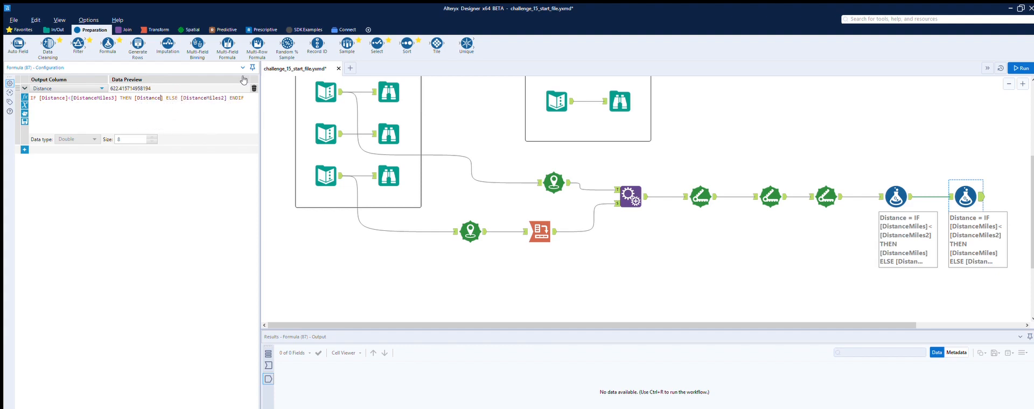
{"action": "left_click", "coordinate": [223, 96]}
{"action": "key", "text": "BackSpace"}
{"action": "type", "text": "3"}
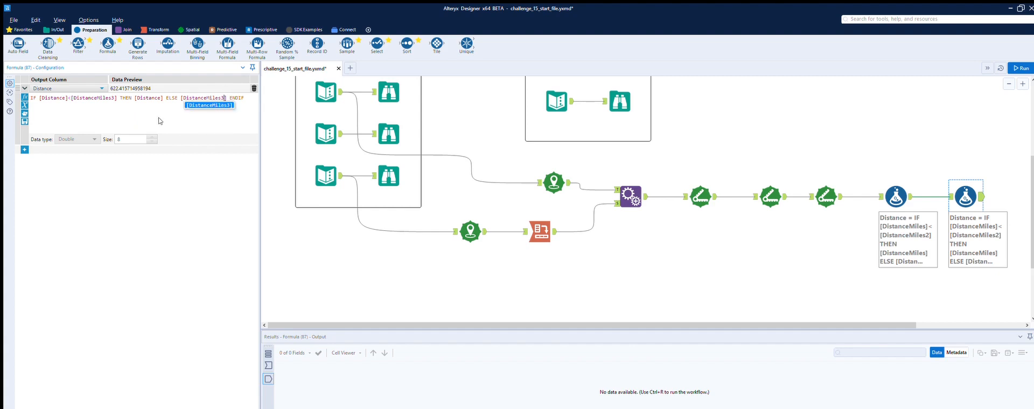
Run the workflow and show the second Formula tool's output data
{"action": "left_click", "coordinate": [1013, 68]}
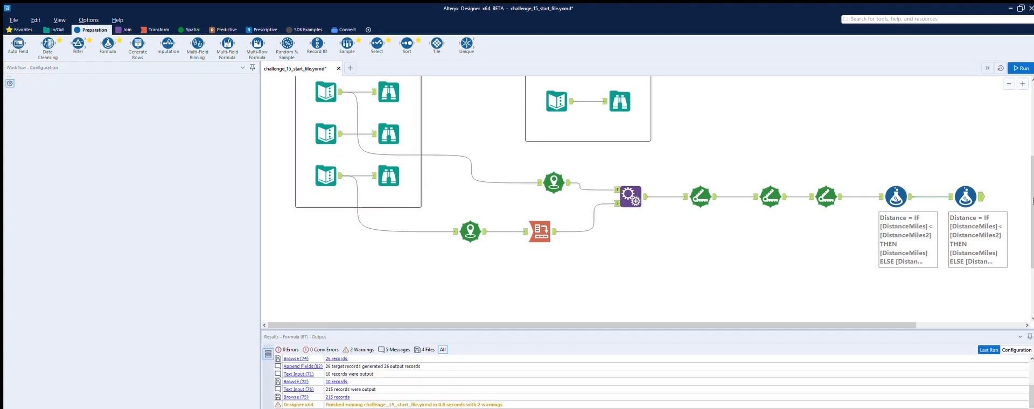
{"action": "left_click", "coordinate": [1012, 68]}
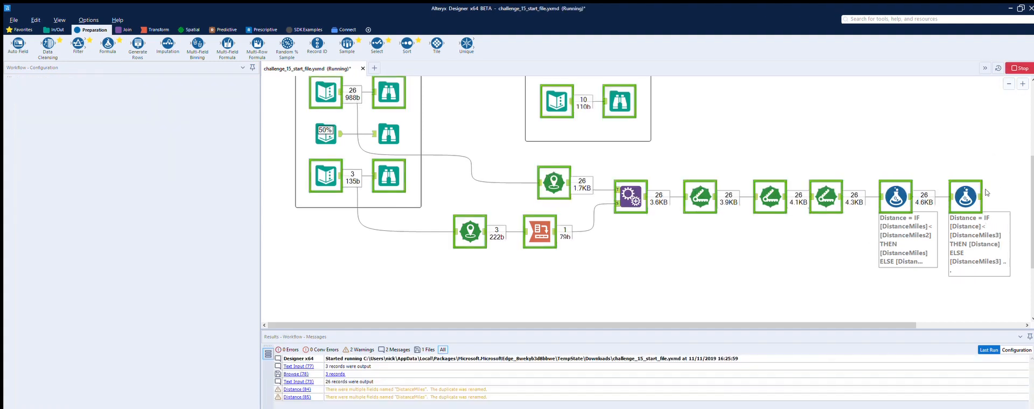
{"action": "left_click", "coordinate": [967, 196]}
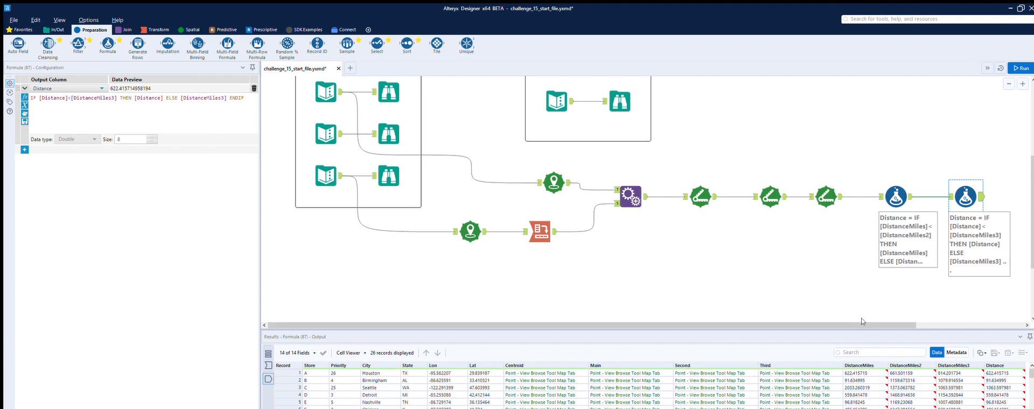
Add a Select tool after the second Formula tool and deselect the Lon and Lat fields
{"action": "left_click_drag", "start_coordinate": [862, 325], "coordinate": [970, 325]}
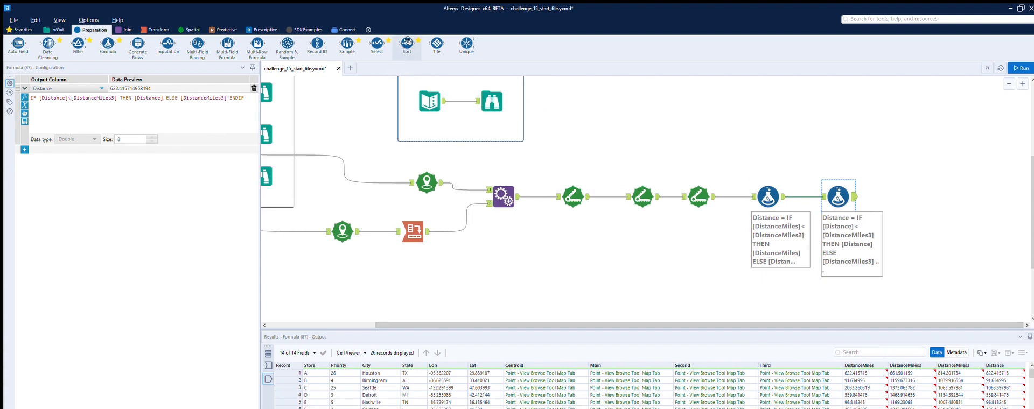
{"action": "left_click_drag", "start_coordinate": [377, 44], "coordinate": [923, 197]}
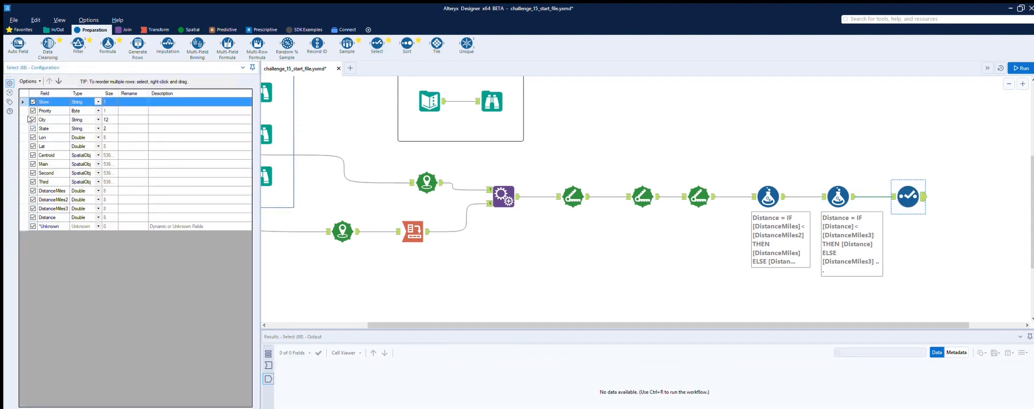
{"action": "left_click", "coordinate": [33, 138]}
{"action": "left_click", "coordinate": [33, 146]}
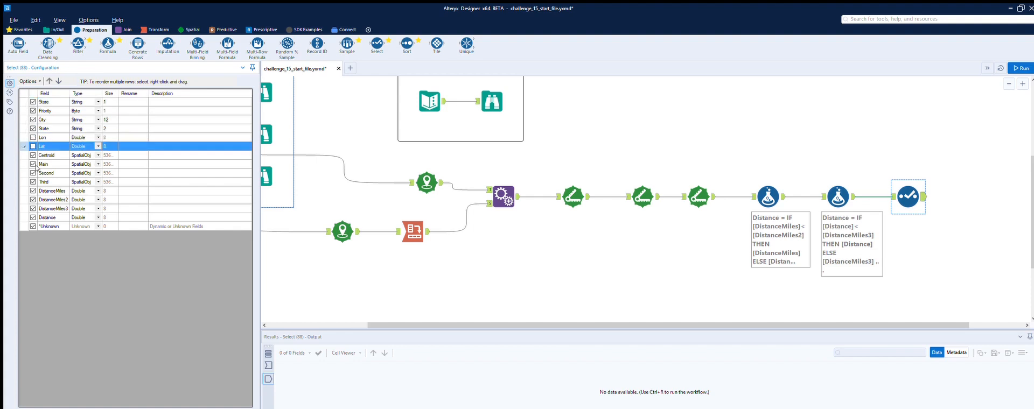
Deselect DistanceMiles, DistanceMiles2, DistanceMiles3 and the spatial fields Third, Second, Main and Centroid in the Select tool
{"action": "left_click", "coordinate": [33, 191]}
{"action": "left_click", "coordinate": [32, 200]}
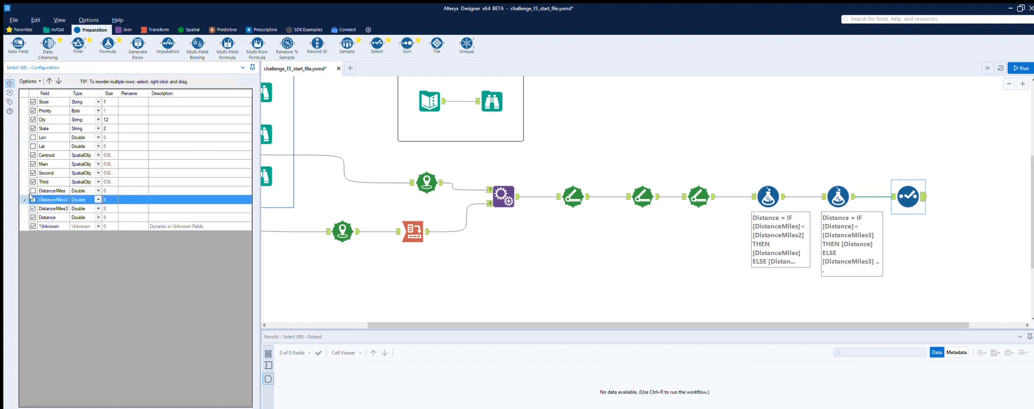
{"action": "left_click", "coordinate": [33, 208]}
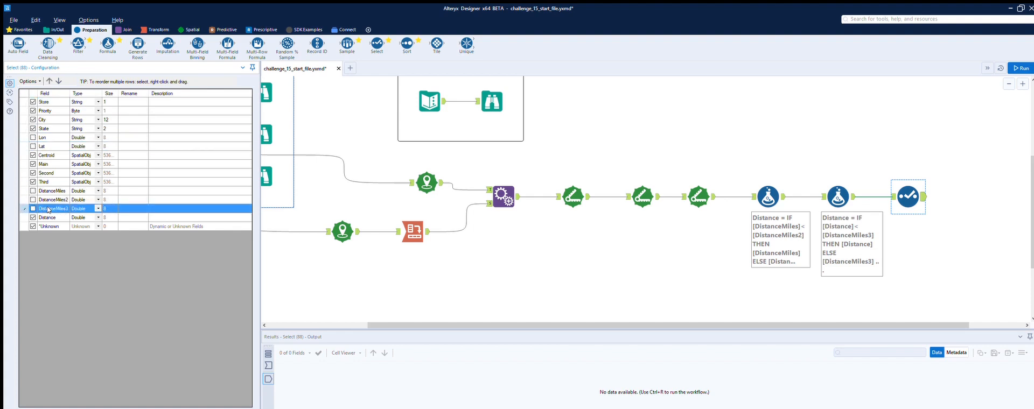
{"action": "left_click", "coordinate": [33, 182]}
{"action": "left_click", "coordinate": [33, 173]}
{"action": "left_click", "coordinate": [33, 164]}
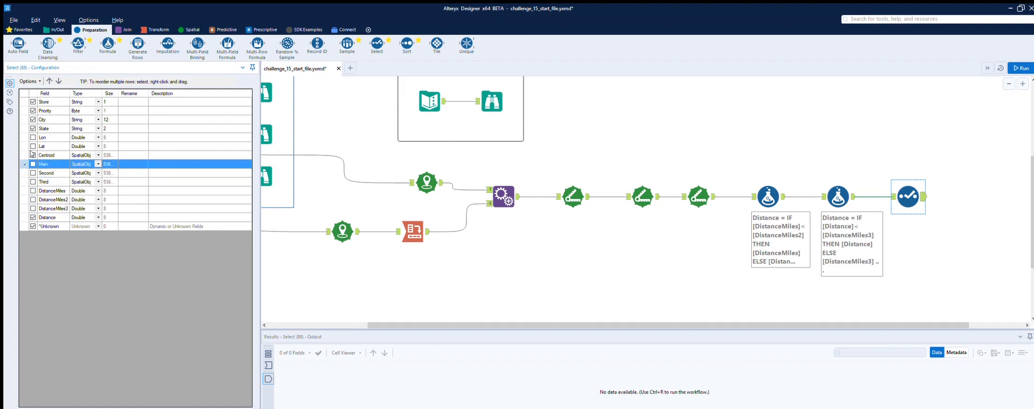
{"action": "left_click", "coordinate": [33, 155]}
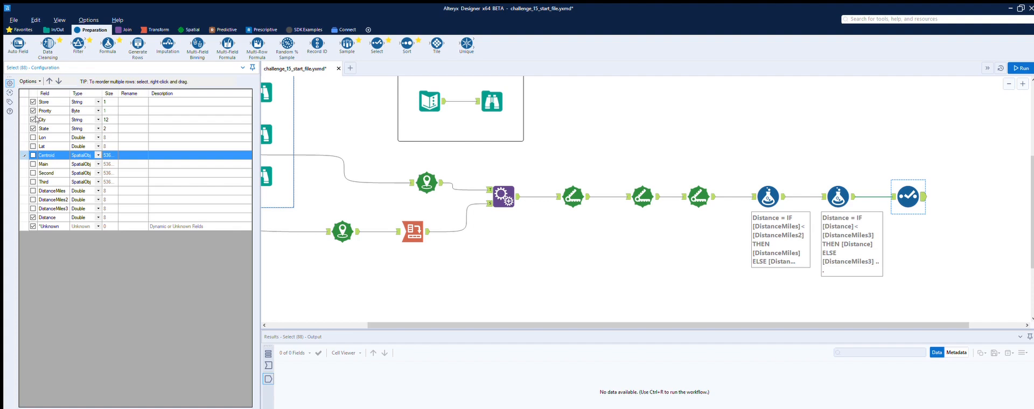
Deselect the State, City and Priority fields in the Select tool, keeping Store and Distance
{"action": "left_click", "coordinate": [31, 128]}
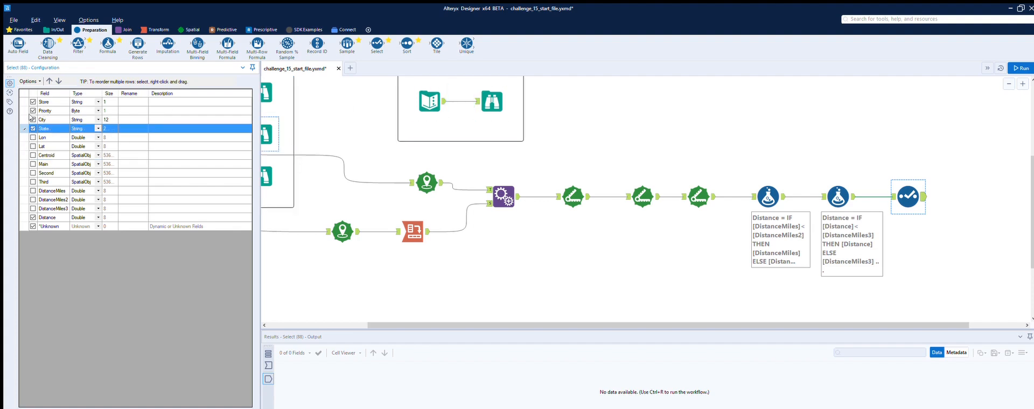
{"action": "left_click", "coordinate": [33, 119]}
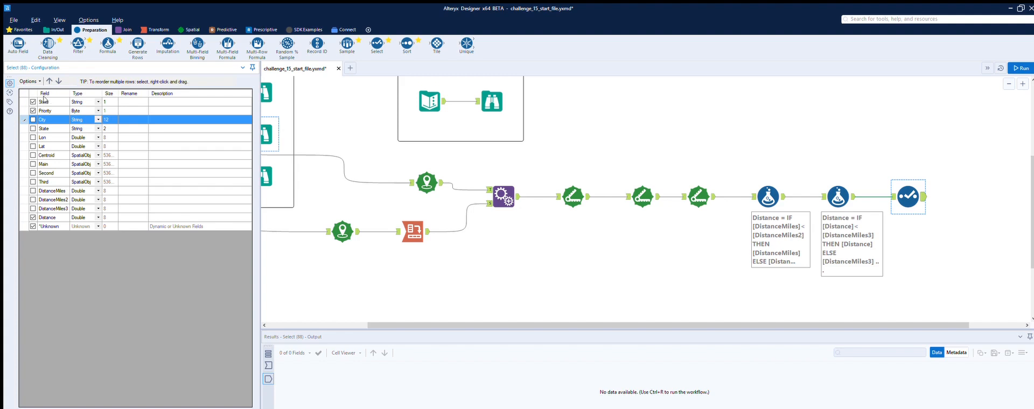
{"action": "left_click", "coordinate": [33, 111]}
{"action": "left_click", "coordinate": [33, 102]}
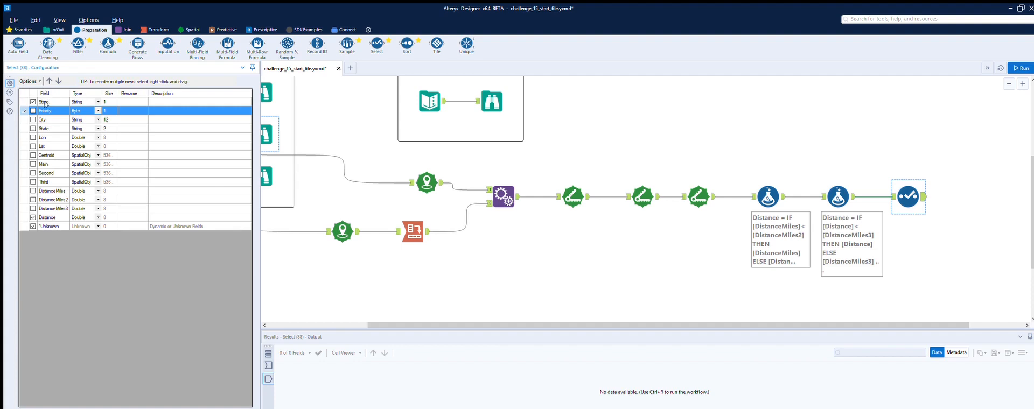
Reread the challenge description above the workflow to check which result is required
{"action": "left_click", "coordinate": [358, 118]}
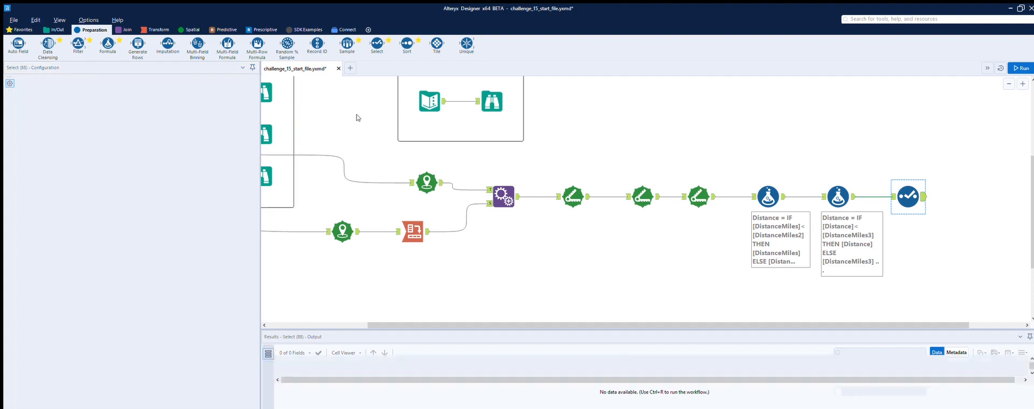
{"action": "scroll", "coordinate": [358, 118], "scroll_direction": "up", "scroll_amount": 4}
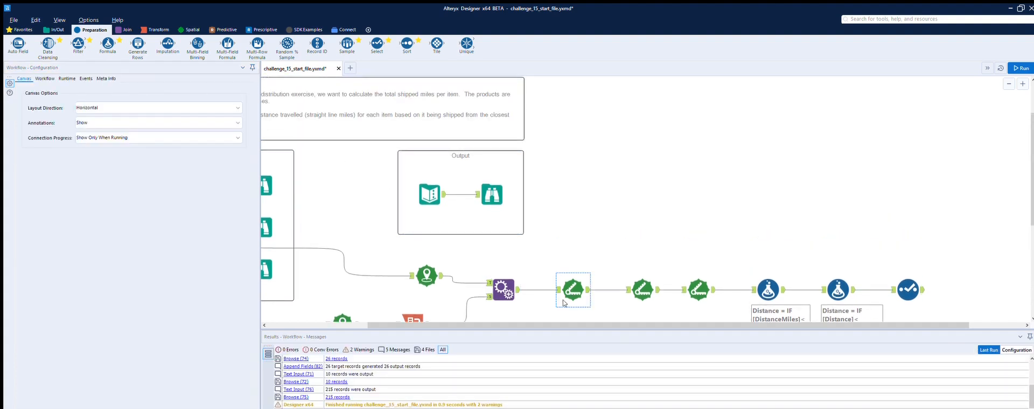
{"action": "left_click_drag", "start_coordinate": [547, 316], "coordinate": [450, 318]}
{"action": "scroll", "coordinate": [446, 171], "scroll_direction": "up", "scroll_amount": 1}
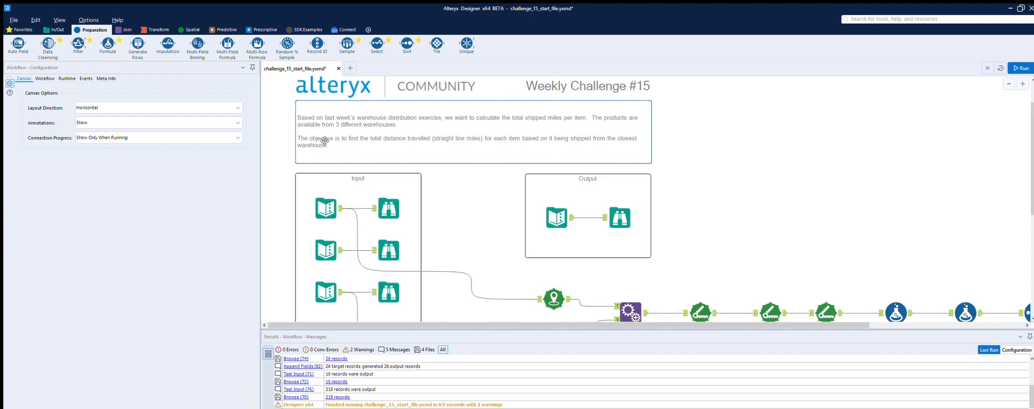
{"action": "scroll", "coordinate": [647, 307], "scroll_direction": "down", "scroll_amount": 1}
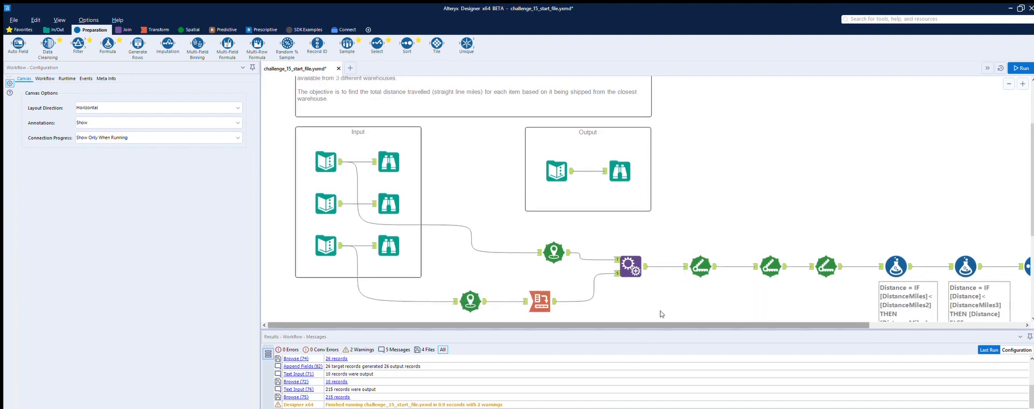
{"action": "scroll", "coordinate": [661, 314], "scroll_direction": "right", "scroll_amount": 3}
Run the workflow and show the Select tool's output data
{"action": "left_click", "coordinate": [863, 257]}
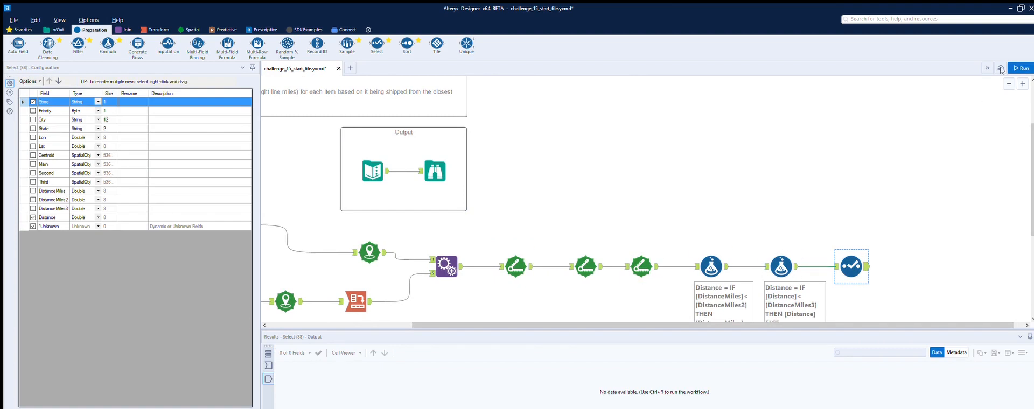
{"action": "key", "text": "ctrl+r"}
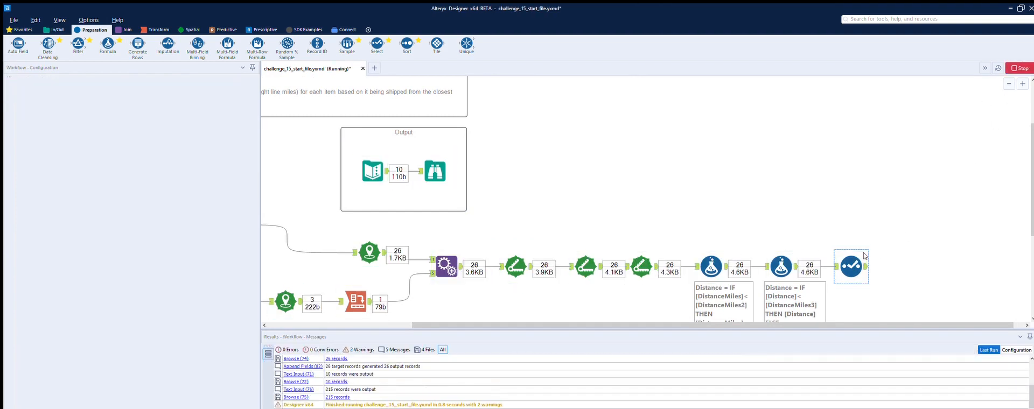
{"action": "left_click", "coordinate": [865, 257]}
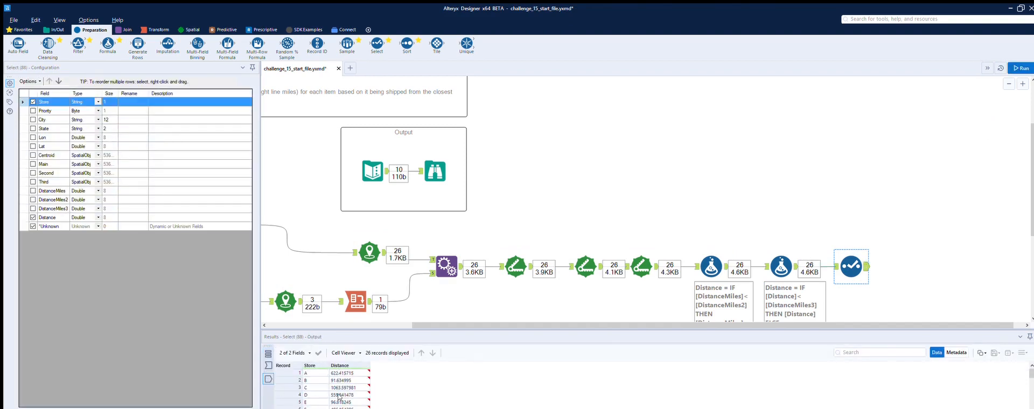
Add a Join tool after the Select tool and connect the middle Text Input to its right input
{"action": "left_click_drag", "start_coordinate": [516, 325], "coordinate": [429, 318]}
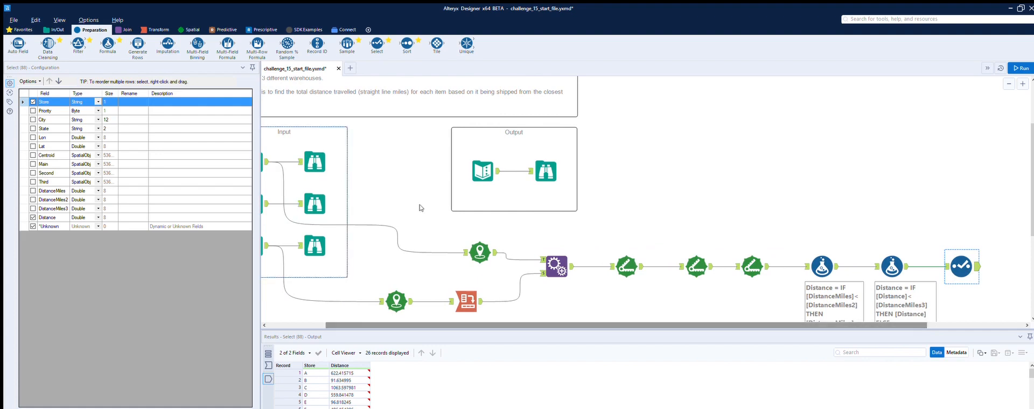
{"action": "left_click", "coordinate": [999, 69]}
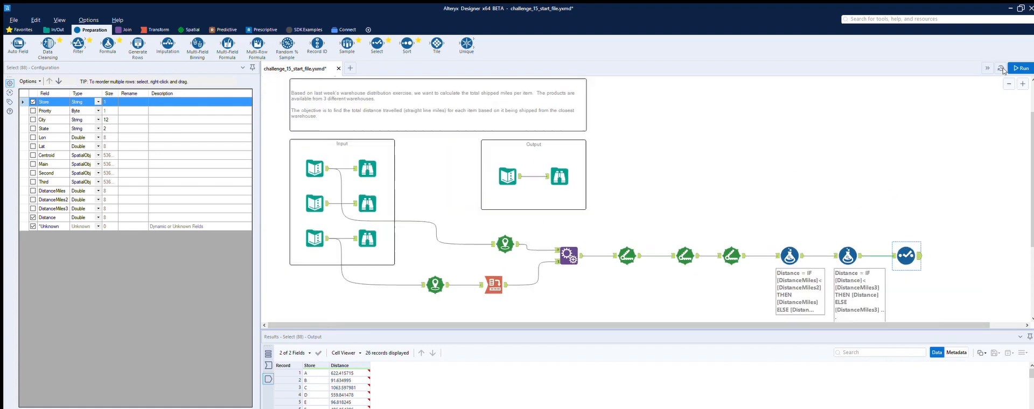
{"action": "left_click", "coordinate": [126, 29]}
{"action": "left_click_drag", "start_coordinate": [108, 44], "coordinate": [988, 262]}
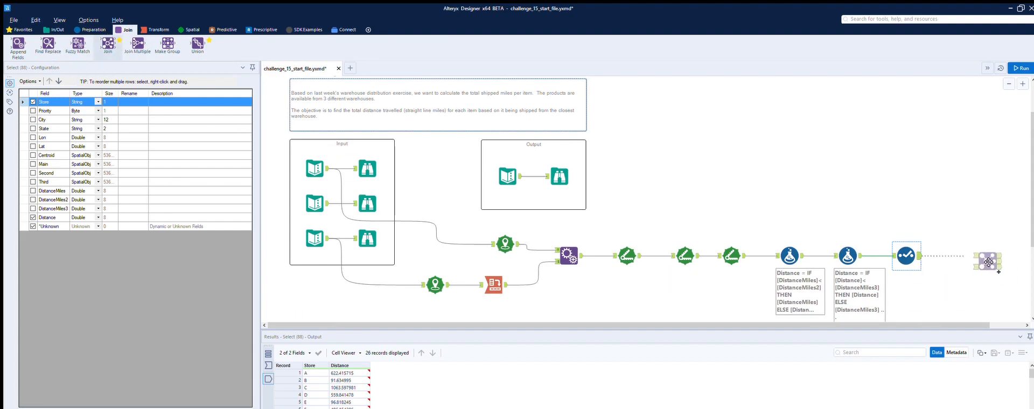
{"action": "left_click_drag", "start_coordinate": [988, 262], "coordinate": [976, 262]}
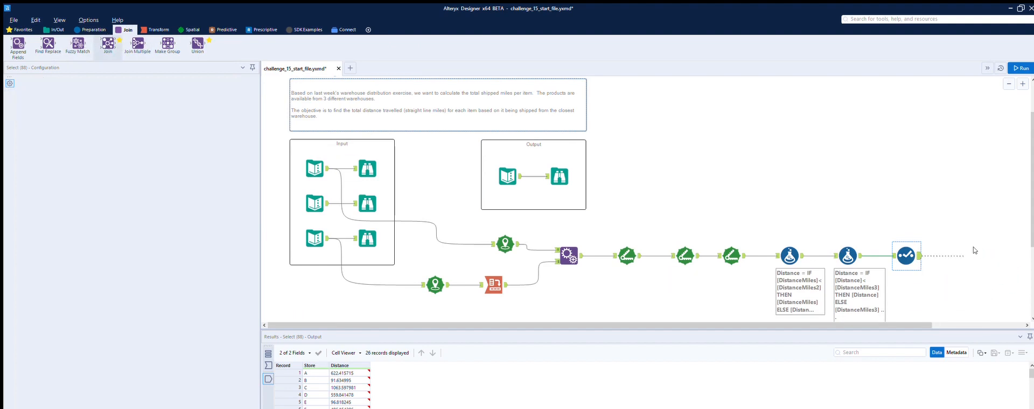
{"action": "left_click_drag", "start_coordinate": [328, 203], "coordinate": [964, 267]}
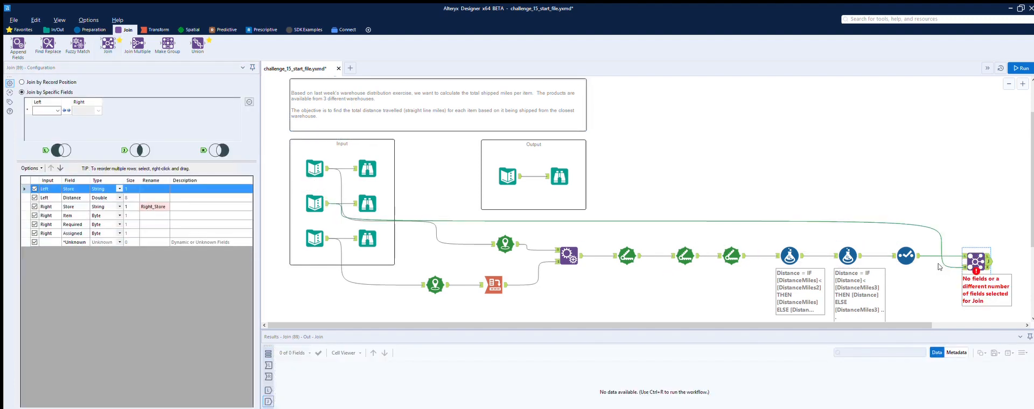
Deselect the Store and Required fields of the right input in the Join tool
{"action": "left_click", "coordinate": [34, 207]}
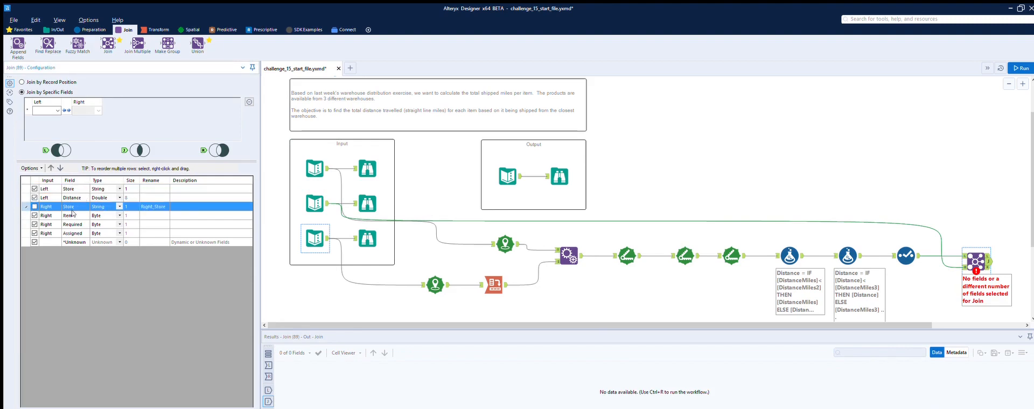
{"action": "left_click", "coordinate": [34, 224]}
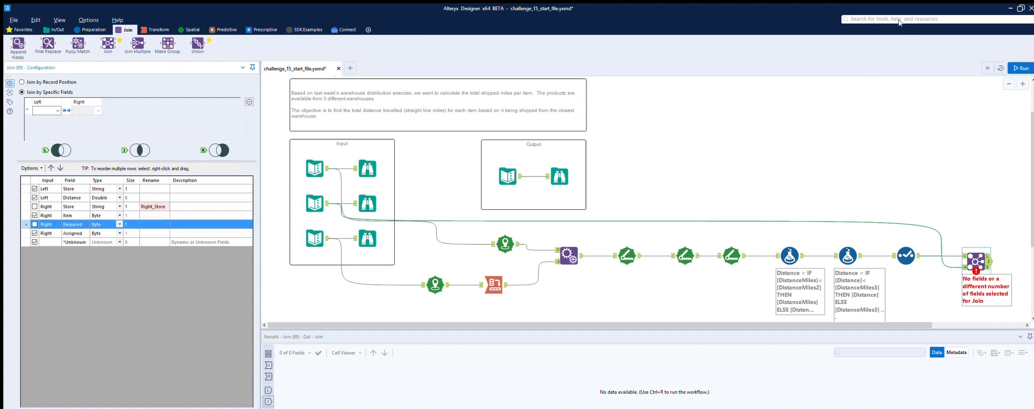
Join the left and right inputs of the Join tool on the Store field
{"action": "left_click", "coordinate": [1021, 66]}
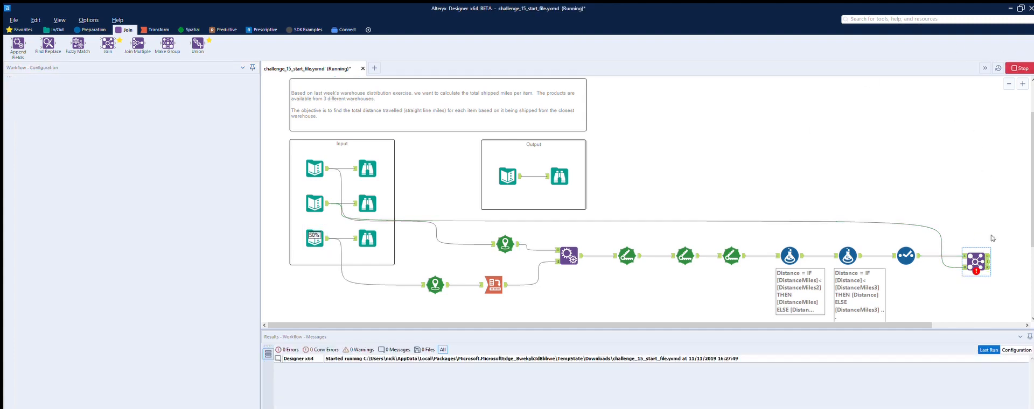
{"action": "left_click", "coordinate": [976, 249]}
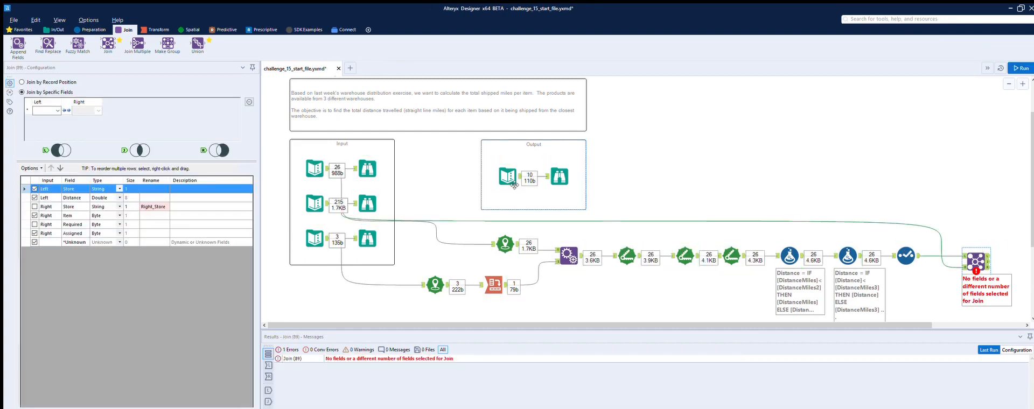
{"action": "left_click", "coordinate": [51, 110]}
{"action": "left_click", "coordinate": [47, 118]}
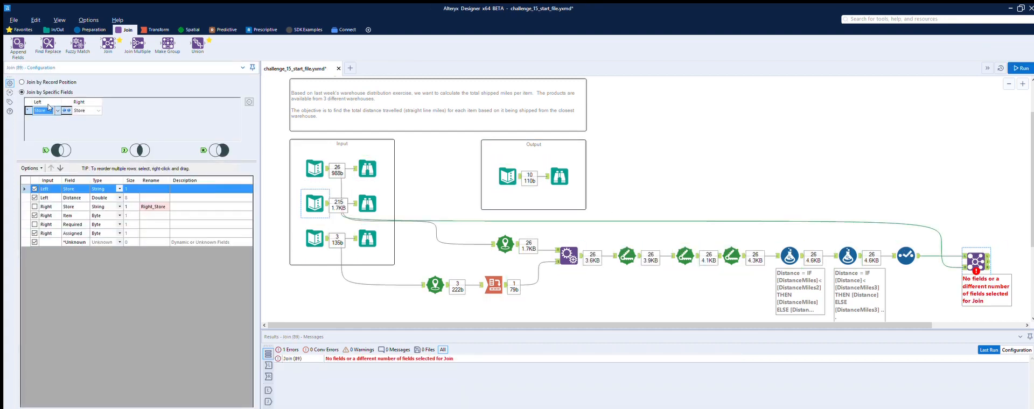
Run the workflow and look through the joined records of the Join tool
{"action": "left_click", "coordinate": [1021, 68]}
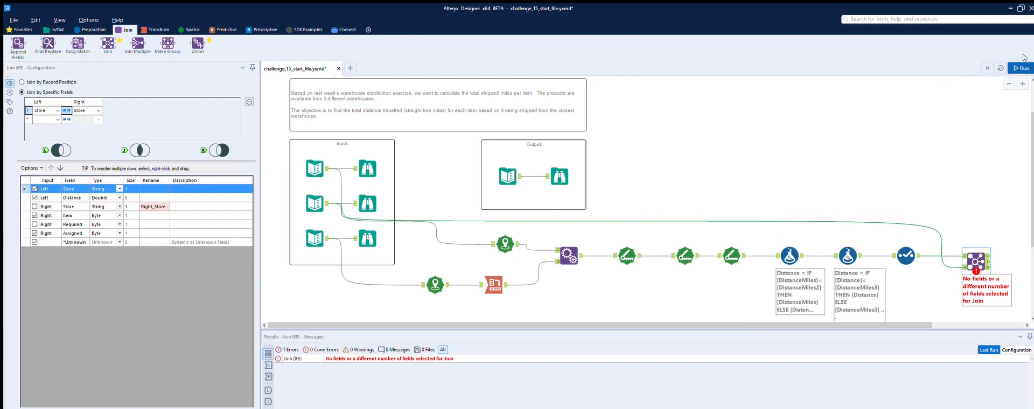
{"action": "left_click", "coordinate": [988, 252]}
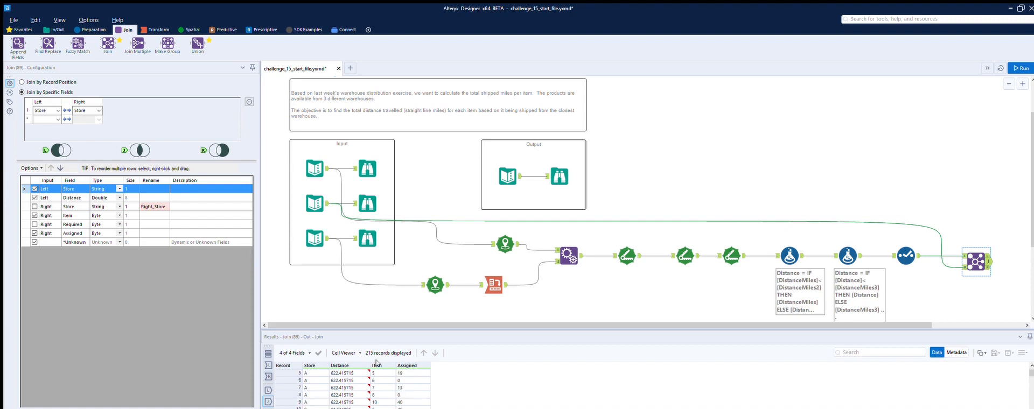
{"action": "scroll", "coordinate": [376, 363], "scroll_direction": "down", "scroll_amount": 2}
{"action": "scroll", "coordinate": [377, 363], "scroll_direction": "down", "scroll_amount": 1}
{"action": "scroll", "coordinate": [376, 363], "scroll_direction": "up", "scroll_amount": 4}
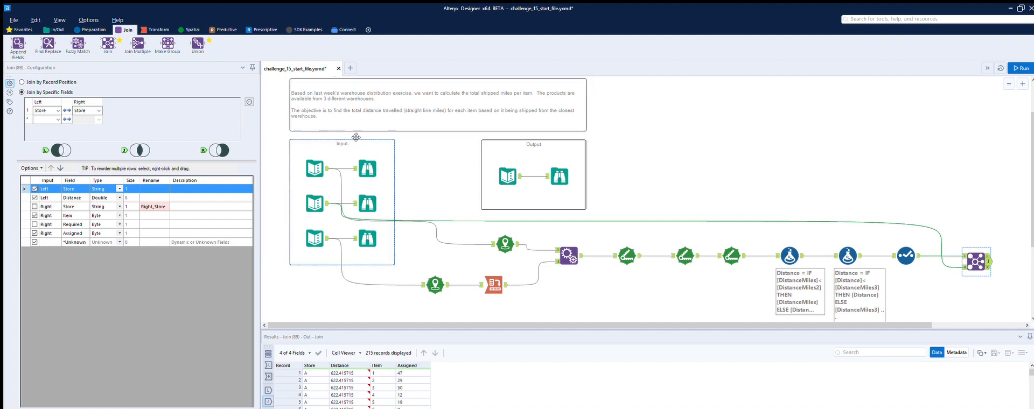
Add a Summarize tool after the Join tool that groups by Item and sums Distance
{"action": "left_click", "coordinate": [155, 30]}
{"action": "left_click_drag", "start_coordinate": [124, 49], "coordinate": [1018, 261]}
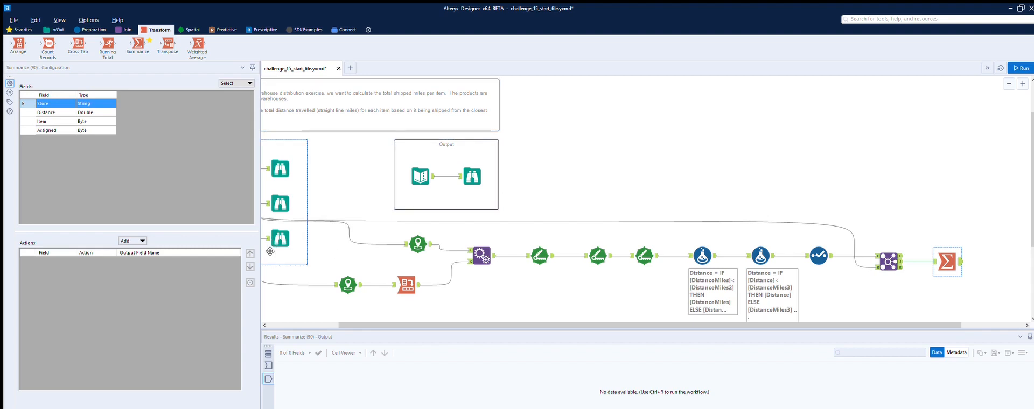
{"action": "left_click", "coordinate": [47, 122]}
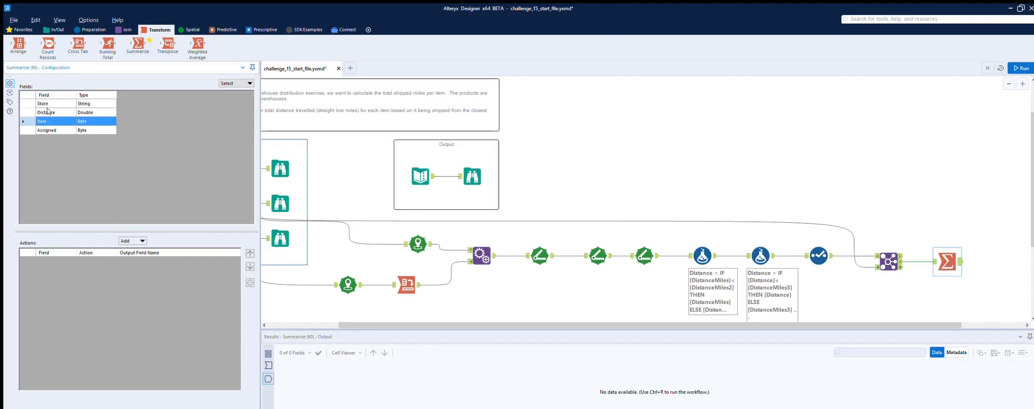
{"action": "left_click", "coordinate": [132, 240]}
{"action": "left_click", "coordinate": [133, 251]}
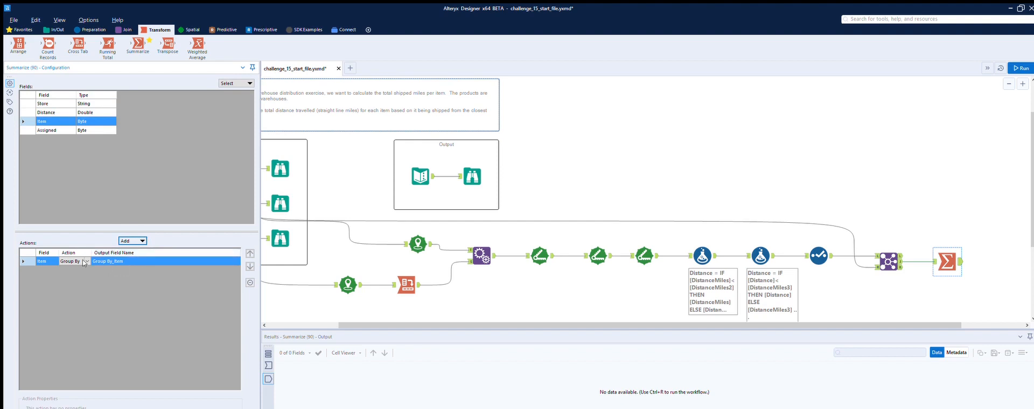
{"action": "left_click", "coordinate": [64, 112]}
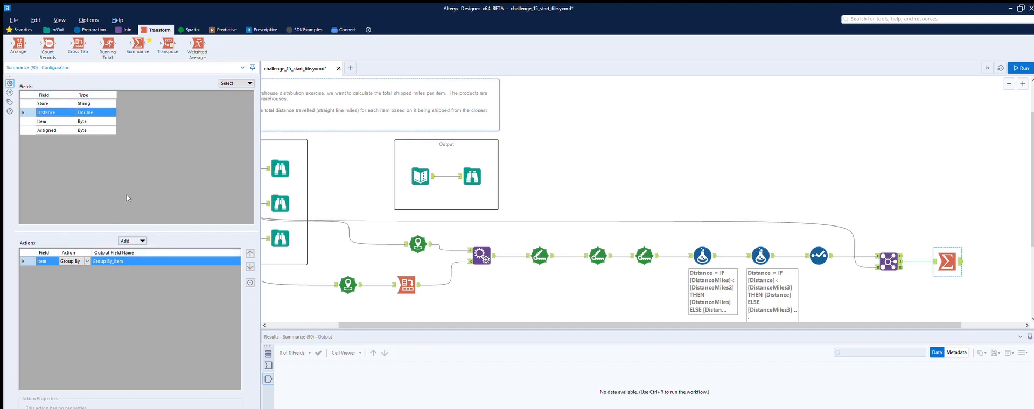
{"action": "left_click", "coordinate": [142, 241]}
{"action": "left_click", "coordinate": [142, 252]}
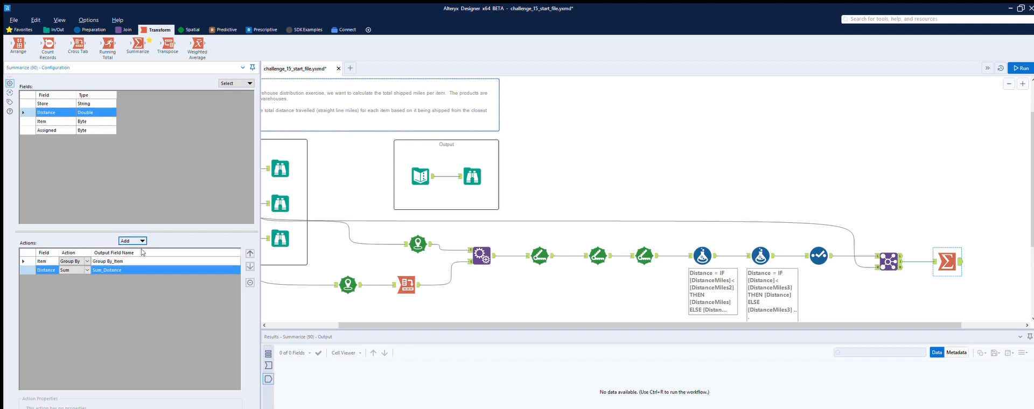
Run the workflow and compare the summed distances per item with the expected output data
{"action": "left_click", "coordinate": [1021, 67]}
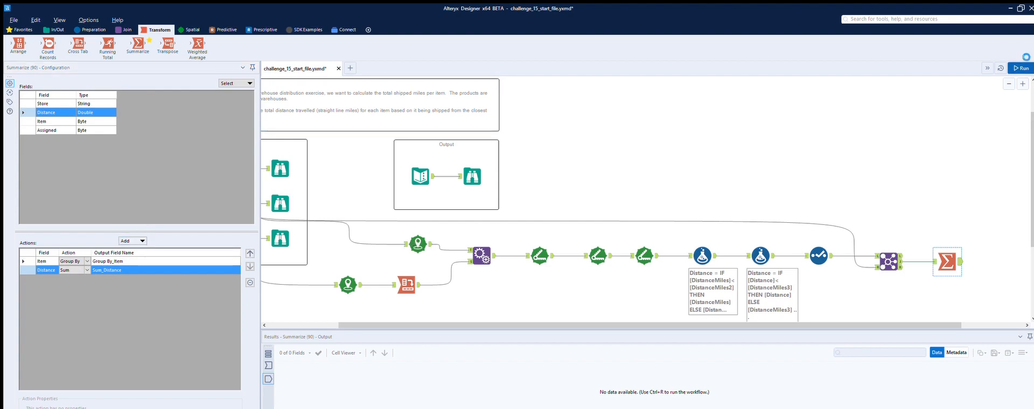
{"action": "left_click", "coordinate": [960, 252]}
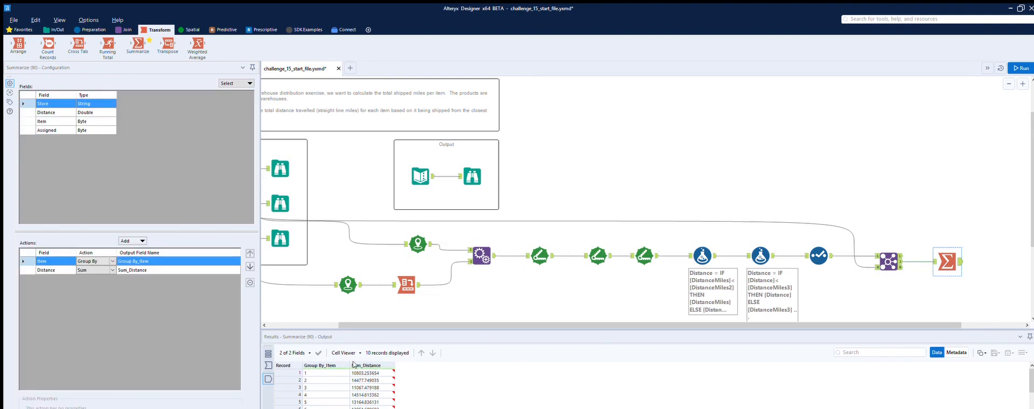
{"action": "left_click", "coordinate": [473, 176]}
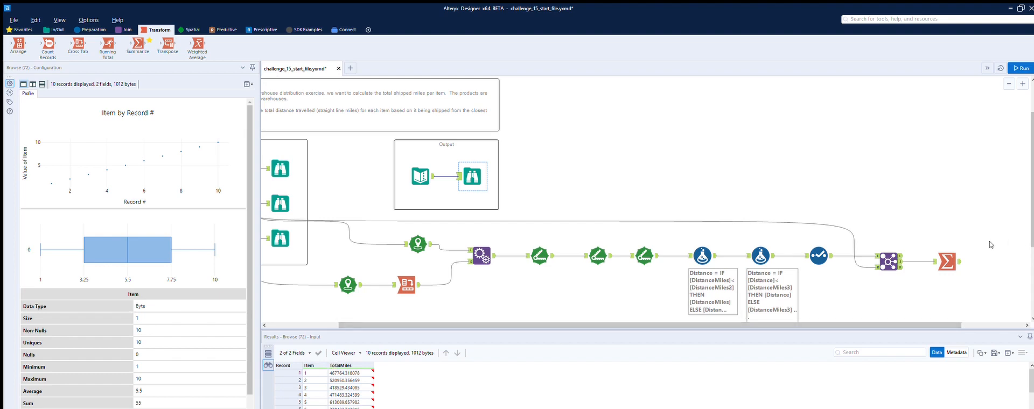
Move the Summarize tool further along and insert a Formula tool between it and the Join tool
{"action": "left_click", "coordinate": [949, 251]}
{"action": "left_click_drag", "start_coordinate": [949, 251], "coordinate": [1002, 250]}
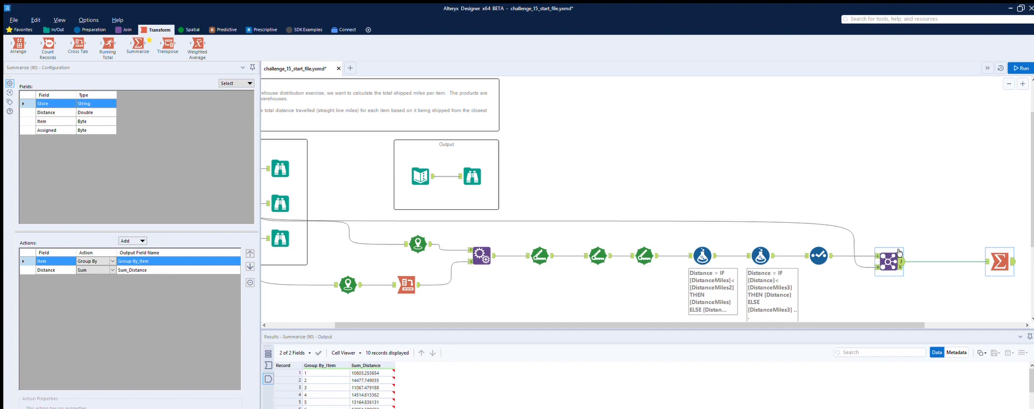
{"action": "left_click", "coordinate": [899, 252]}
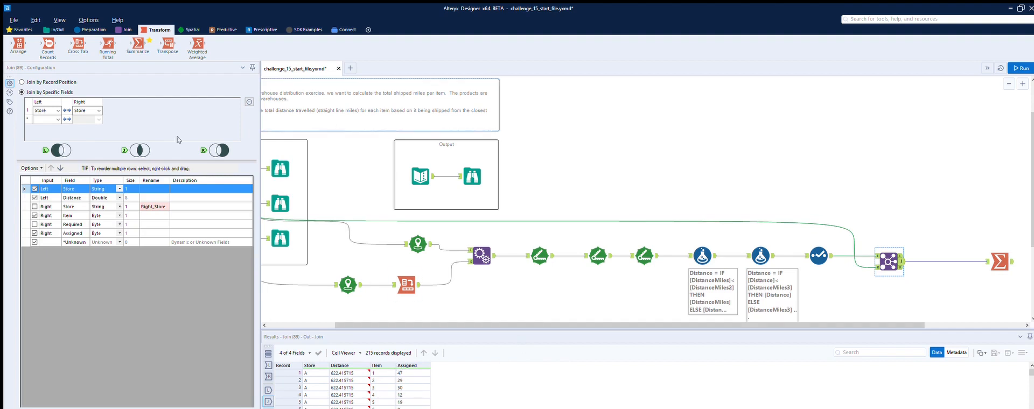
{"action": "left_click", "coordinate": [91, 30]}
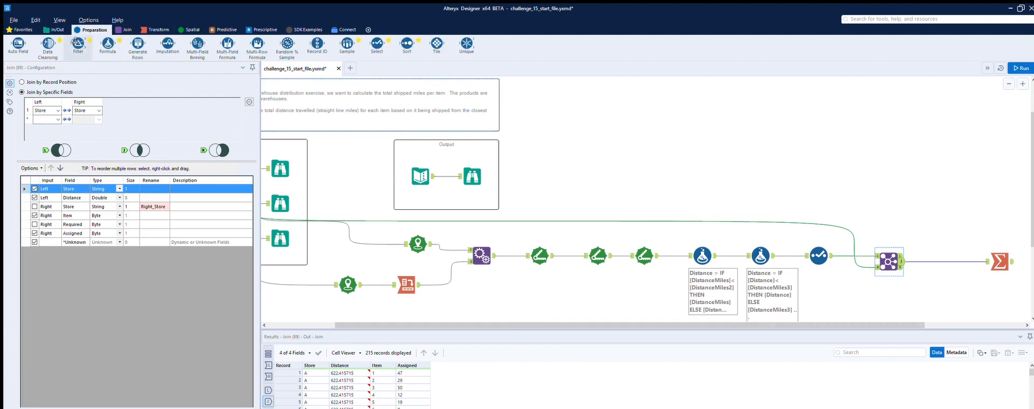
{"action": "left_click_drag", "start_coordinate": [107, 44], "coordinate": [948, 262]}
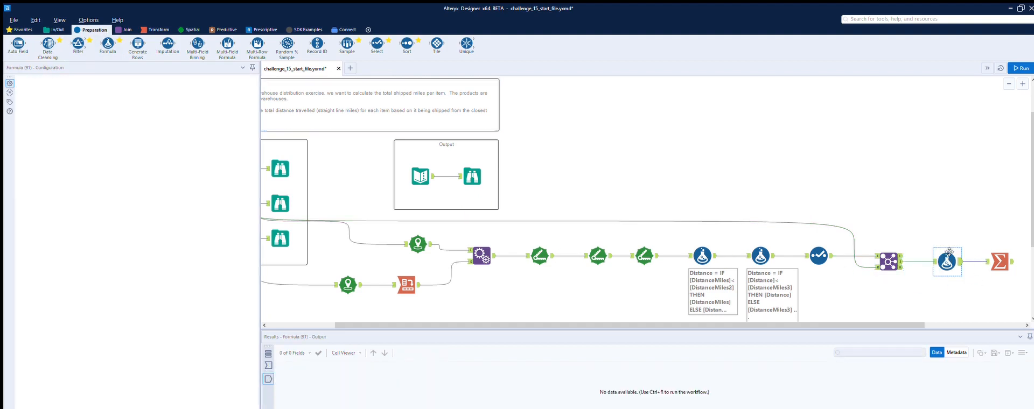
Set the new Formula tool to update the Distance column with the expression [Distance]*[Item]
{"action": "left_click", "coordinate": [64, 88]}
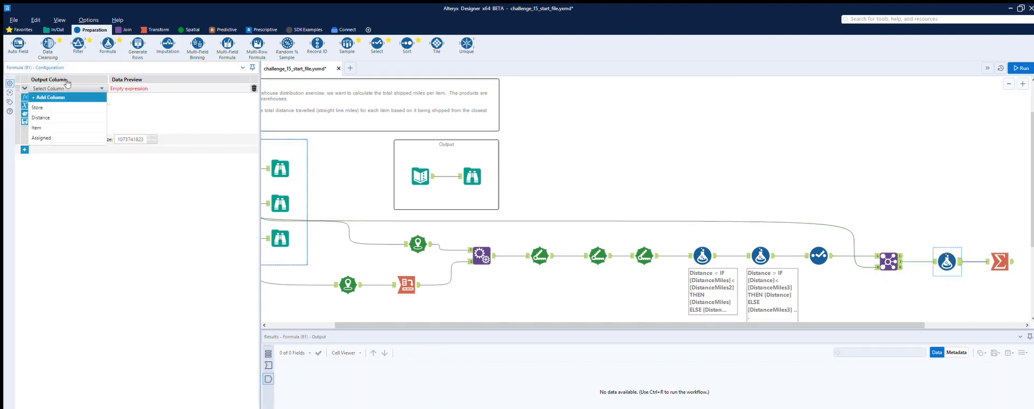
{"action": "left_click", "coordinate": [51, 116]}
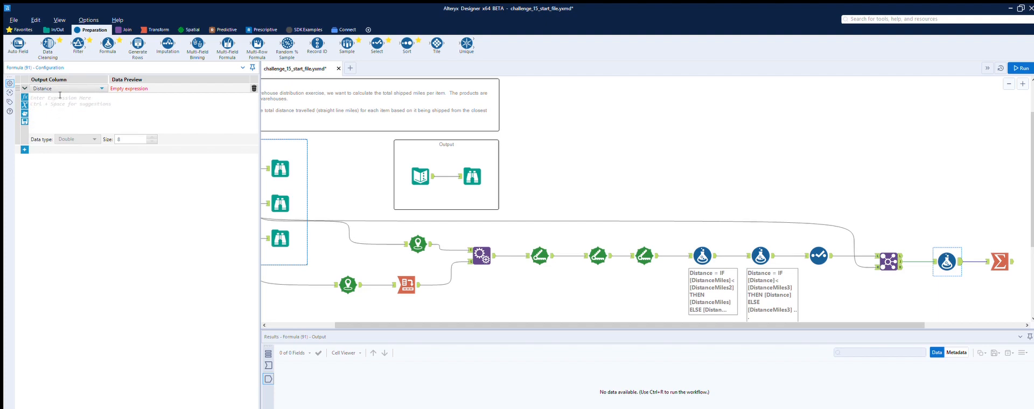
{"action": "type", "text": "["}
{"action": "key", "text": "Down"}
{"action": "key", "text": "Return"}
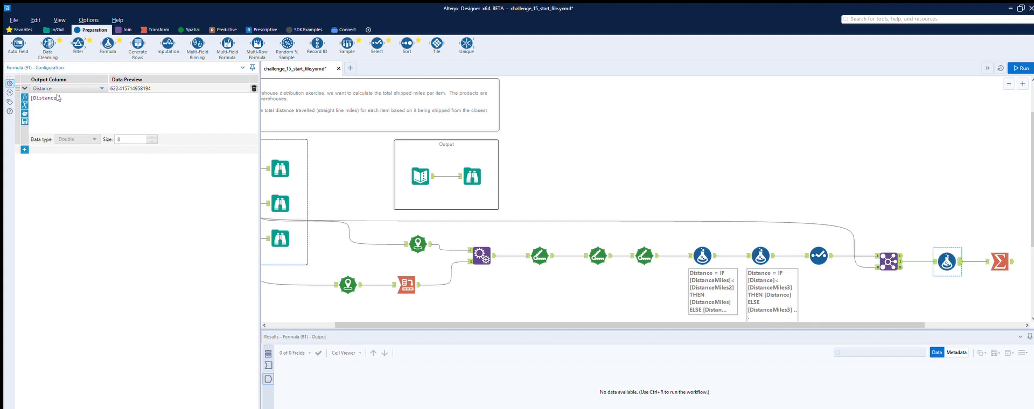
{"action": "type", "text": "*["}
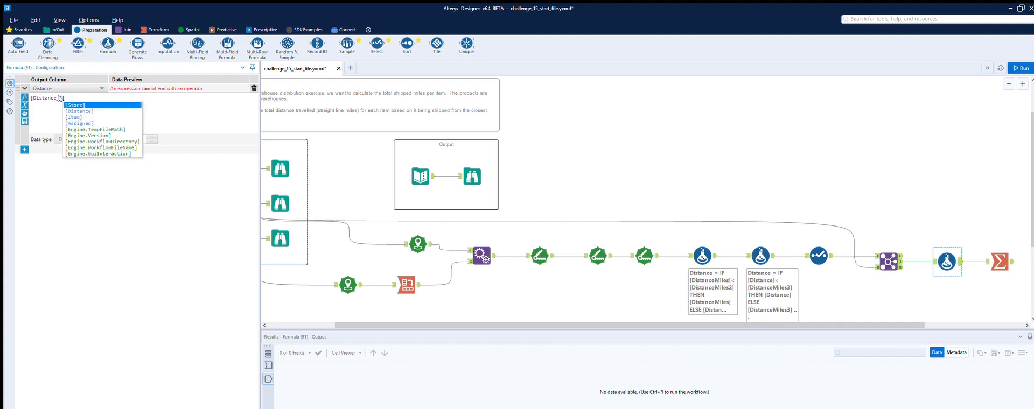
{"action": "key", "text": "Down"}
{"action": "key", "text": "Down"}
{"action": "key", "text": "Return"}
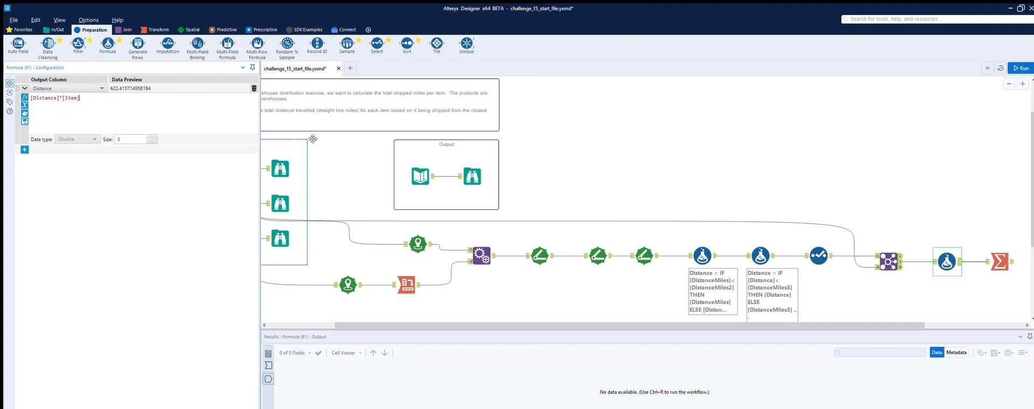
Rerun the workflow and check the output data of the Summarize and new Formula tools
{"action": "left_click", "coordinate": [860, 288]}
{"action": "left_click", "coordinate": [1021, 68]}
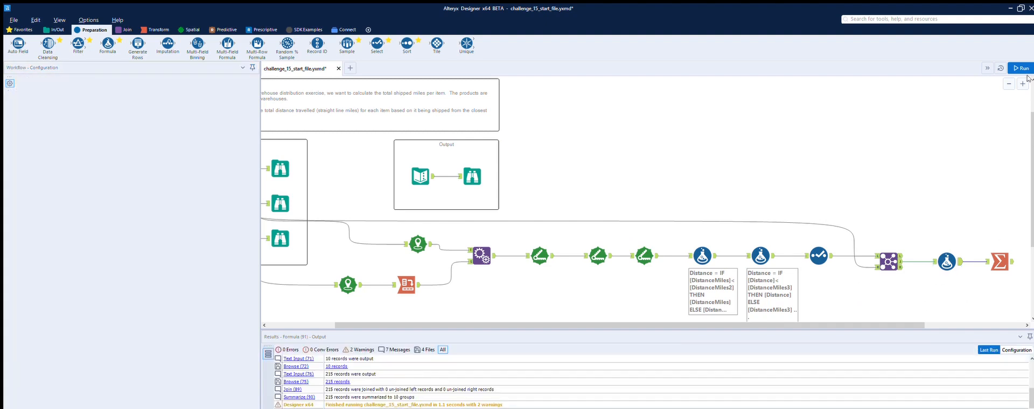
{"action": "left_click", "coordinate": [1020, 68]}
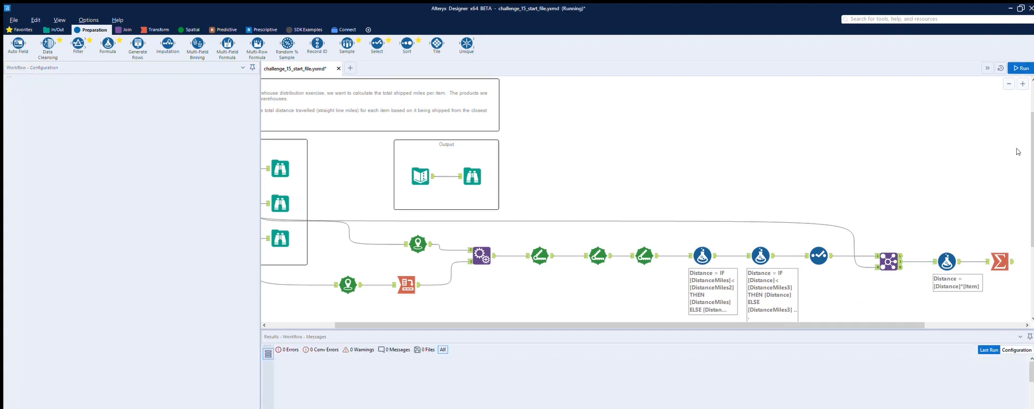
{"action": "left_click", "coordinate": [1011, 253]}
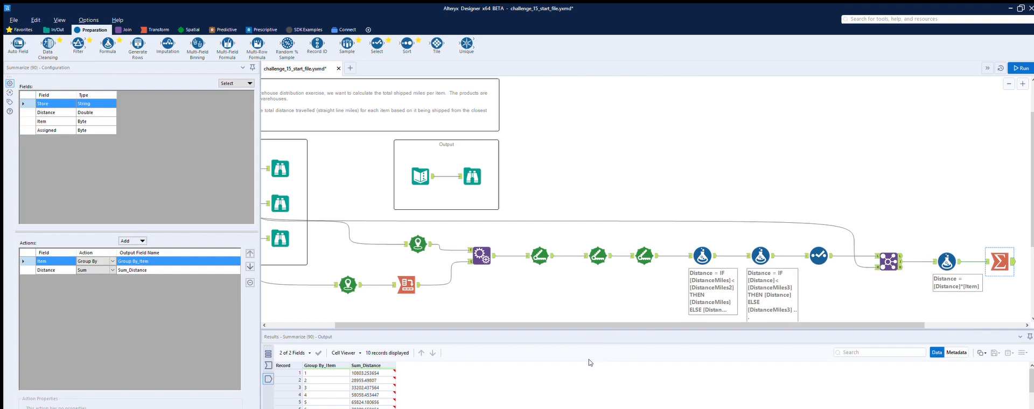
{"action": "left_click", "coordinate": [958, 251]}
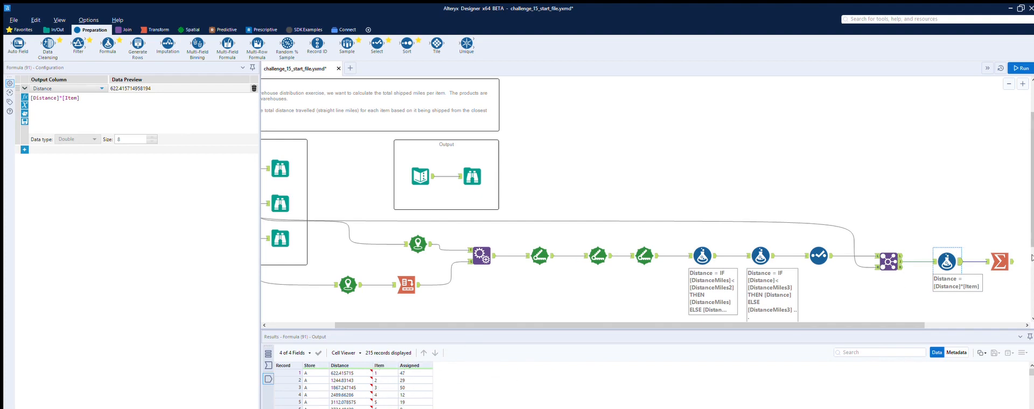
{"action": "left_click", "coordinate": [1000, 261]}
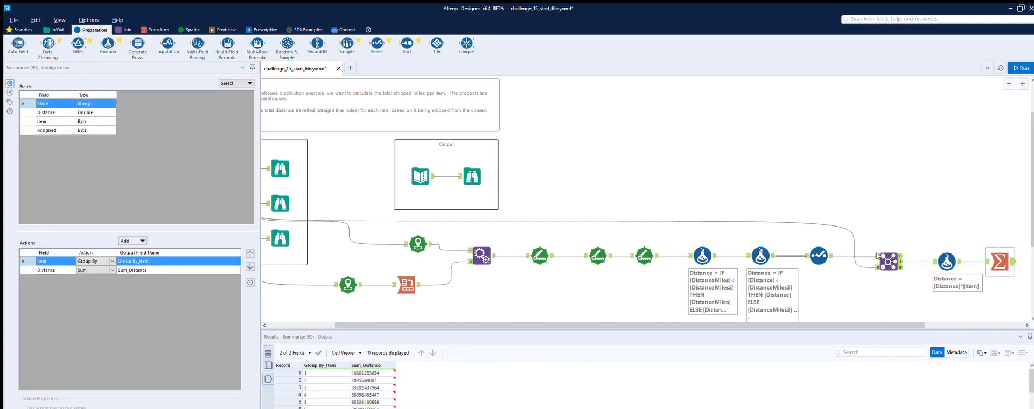
Change the multiplier in the last Formula tool so the Distance expression is [Distance]*[Assigned]
{"action": "left_click", "coordinate": [947, 262]}
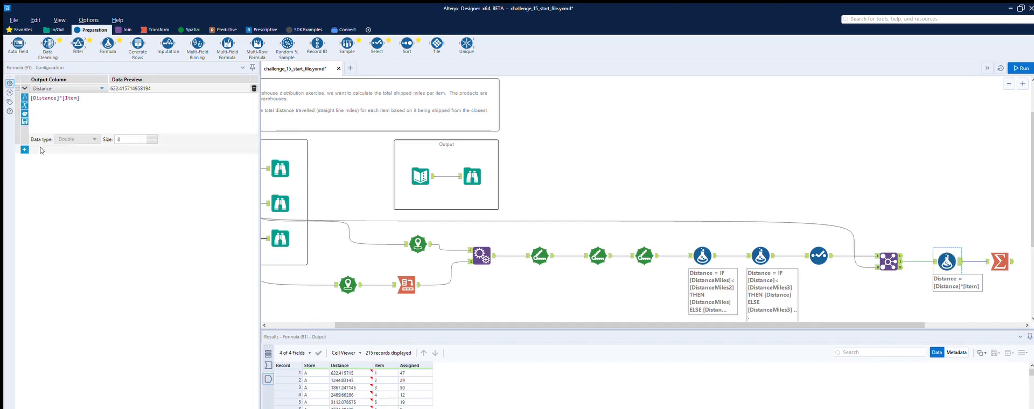
{"action": "left_click", "coordinate": [80, 90]}
{"action": "key", "text": "BackSpace"}
{"action": "key", "text": "BackSpace"}
{"action": "key", "text": "BackSpace"}
{"action": "key", "text": "BackSpace"}
{"action": "key", "text": "BackSpace"}
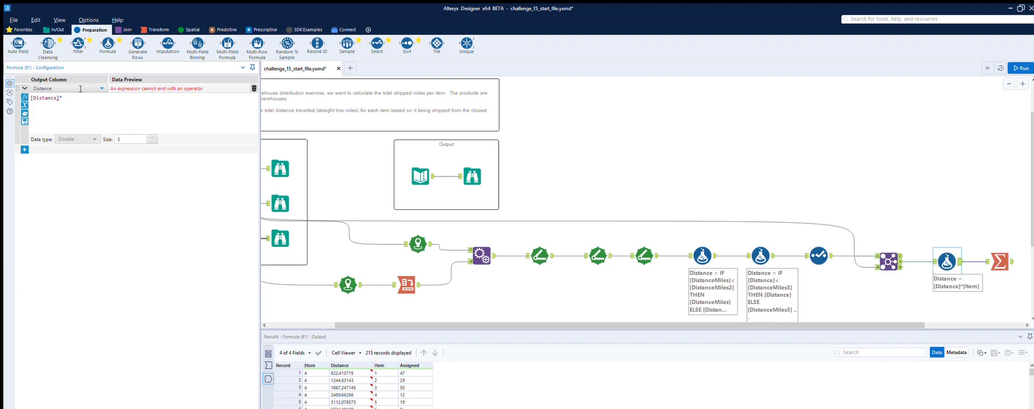
{"action": "type", "text": "["}
{"action": "key", "text": "Down"}
{"action": "key", "text": "Down"}
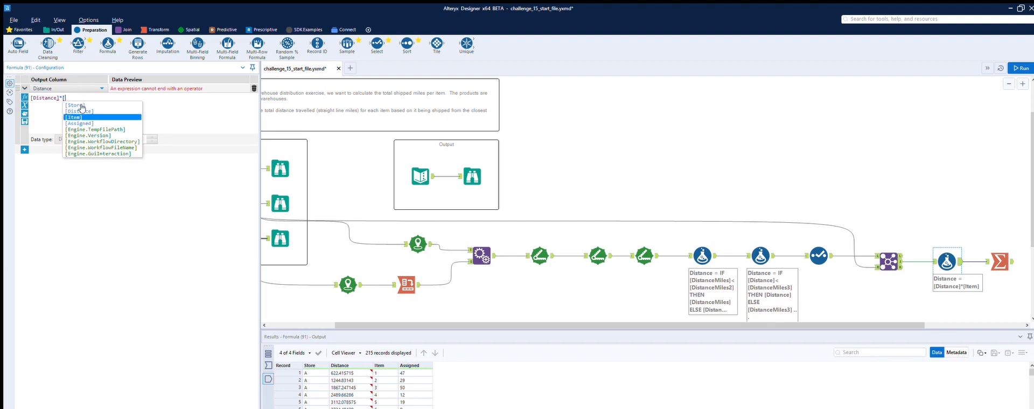
{"action": "key", "text": "Down"}
{"action": "key", "text": "Return"}
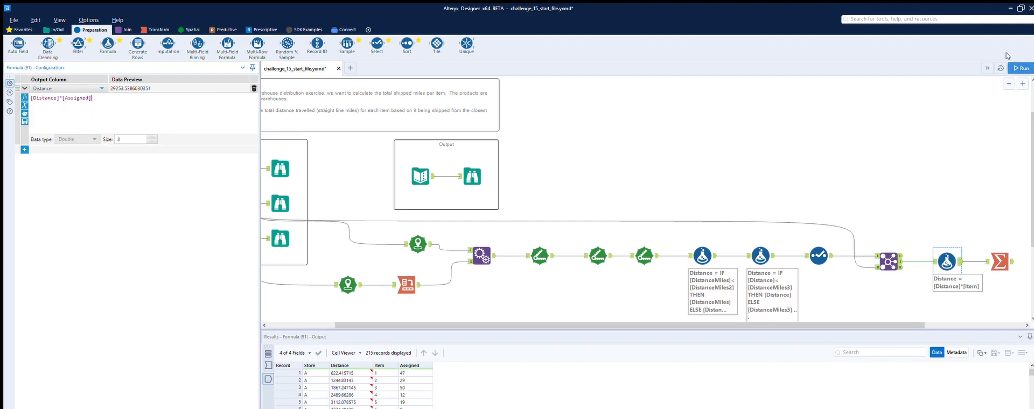
Run the corrected workflow and compare the Summarize tool's totals with the expected TotalMiles per item
{"action": "left_click", "coordinate": [1021, 68]}
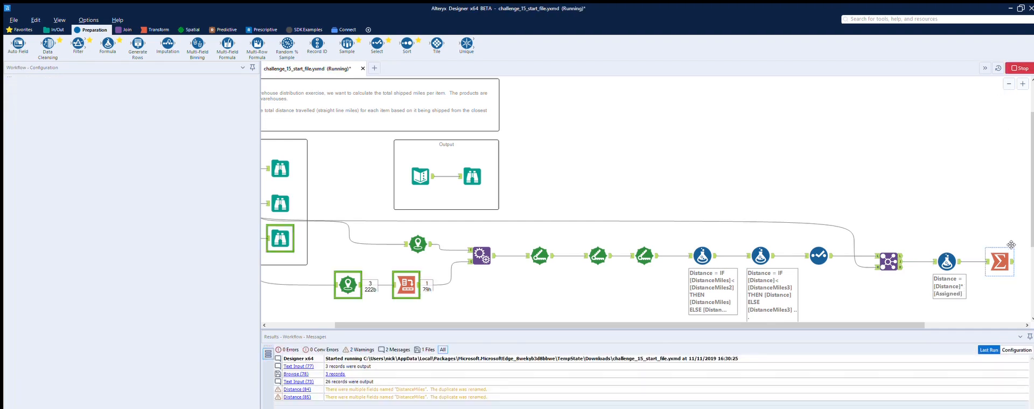
{"action": "left_click", "coordinate": [1007, 258]}
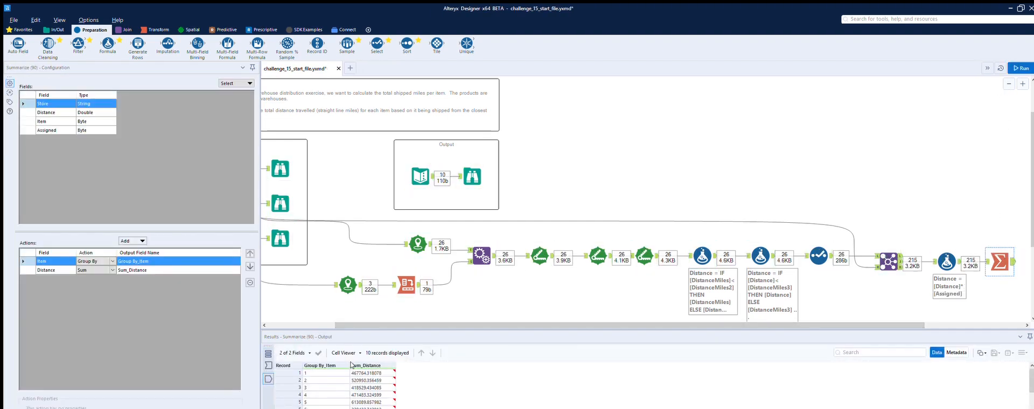
{"action": "left_click", "coordinate": [474, 169]}
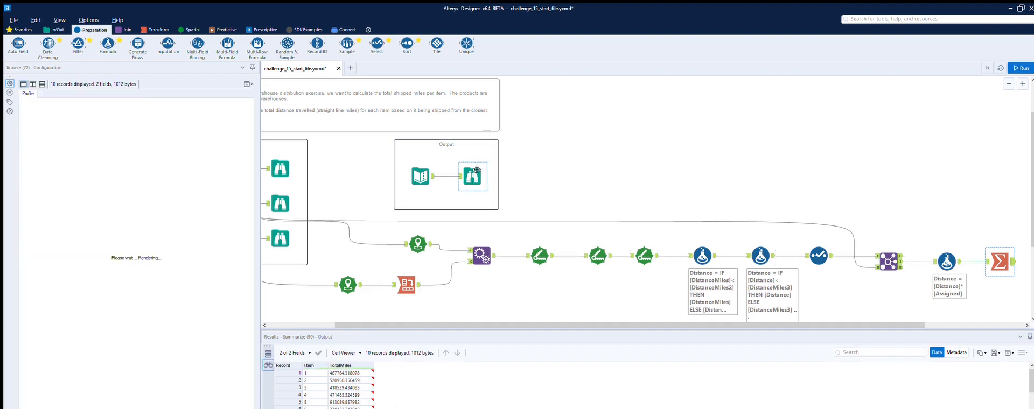
Rename the Summarize tool's grouped output field to Item and its summed Distance field to TotalMiles, matching the expected output's column names
{"action": "left_click", "coordinate": [1009, 254]}
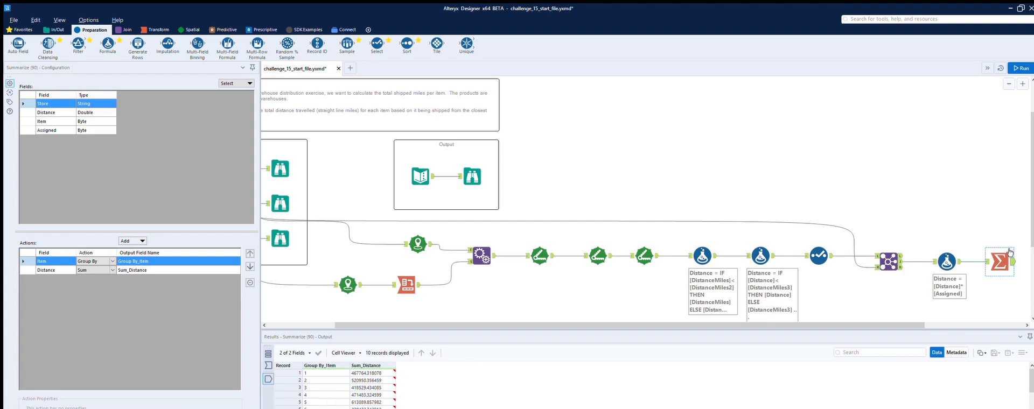
{"action": "left_click", "coordinate": [477, 170]}
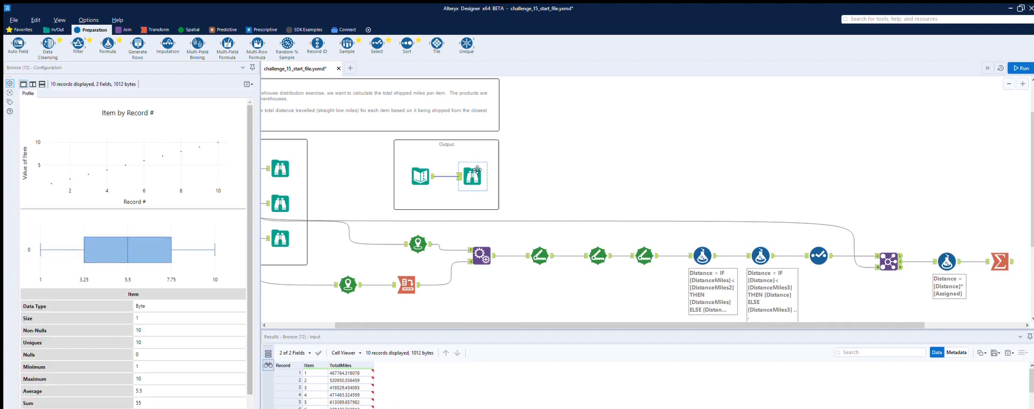
{"action": "left_click", "coordinate": [1000, 262]}
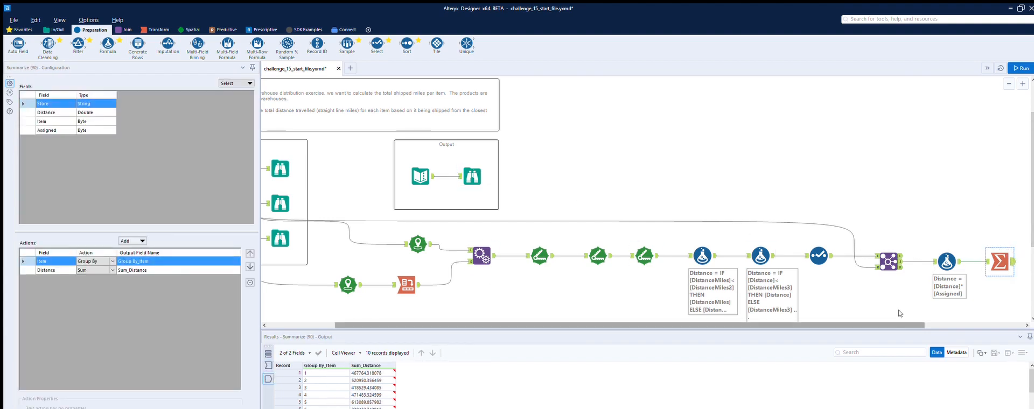
{"action": "scroll", "coordinate": [899, 314], "scroll_direction": "right", "scroll_amount": 3}
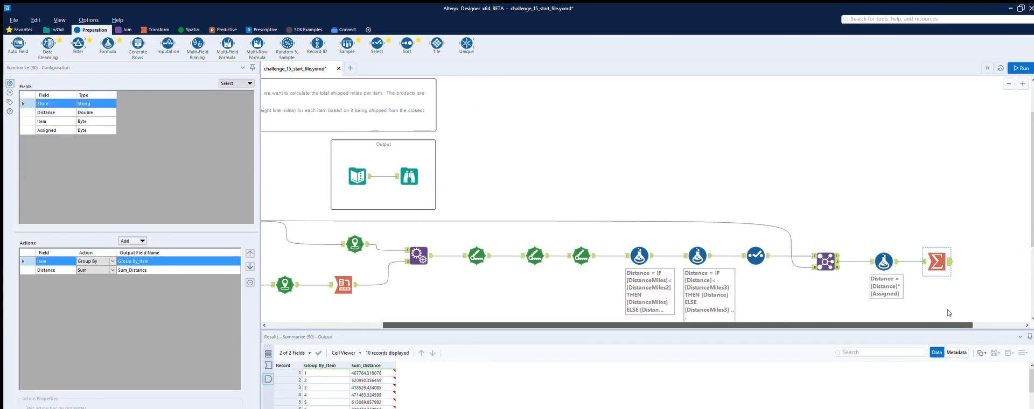
{"action": "left_click", "coordinate": [139, 261]}
{"action": "left_click_drag", "start_coordinate": [139, 262], "coordinate": [88, 250]}
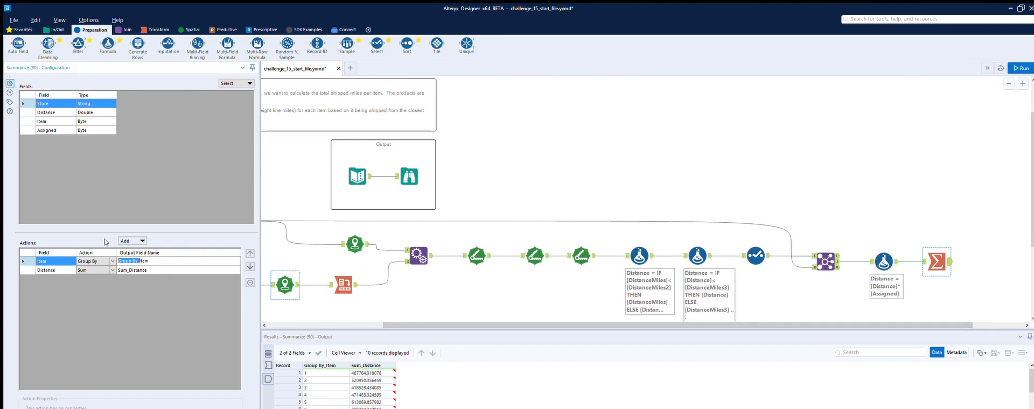
{"action": "key", "text": "BackSpace"}
{"action": "key", "text": "Return"}
{"action": "type", "text": "TotalMiles"}
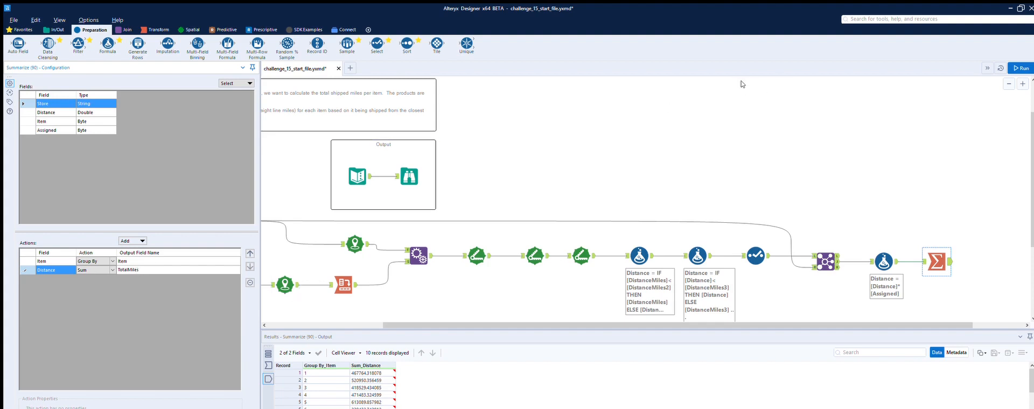
{"action": "left_click", "coordinate": [749, 126]}
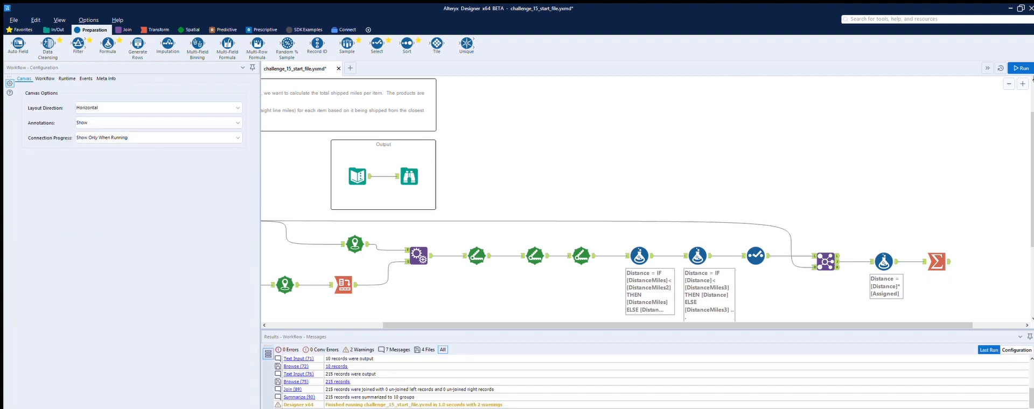
Rerun the workflow and compare all rows of the Summarize output with the Browse data in the Output container
{"action": "left_click", "coordinate": [1021, 68]}
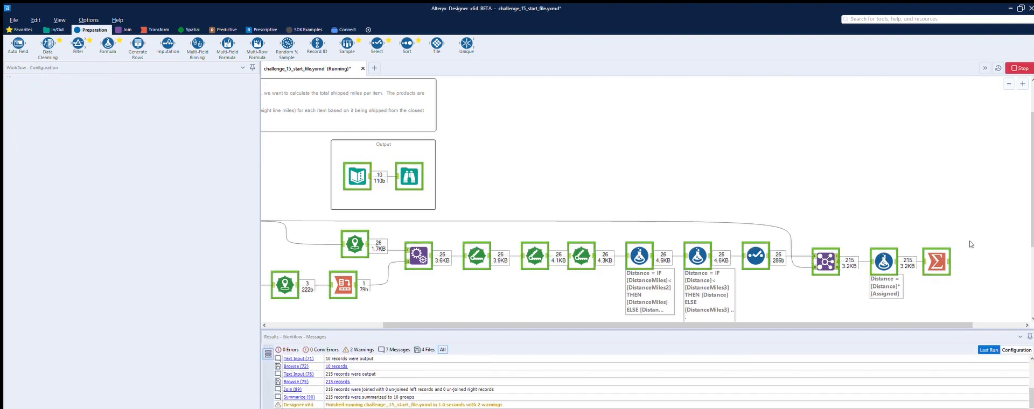
{"action": "left_click", "coordinate": [946, 251]}
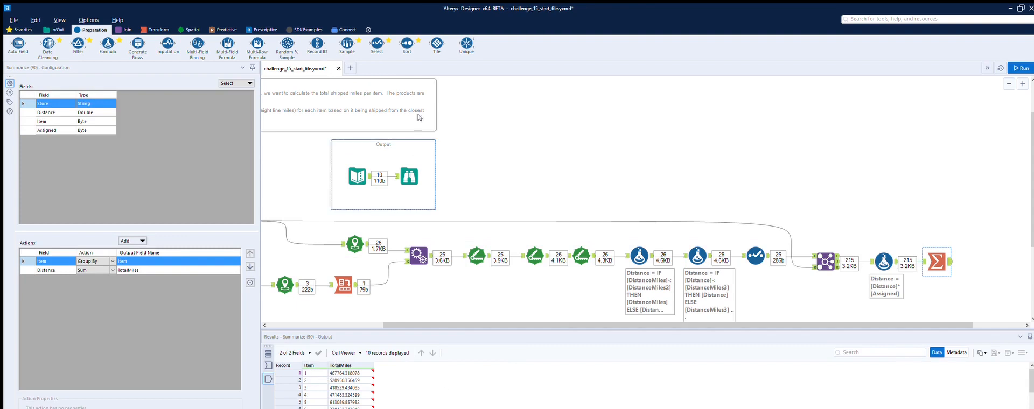
{"action": "left_click", "coordinate": [411, 168]}
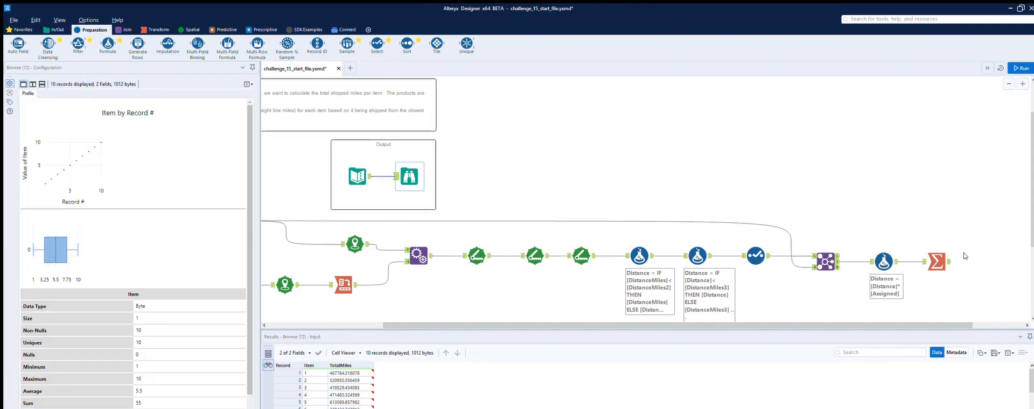
{"action": "left_click", "coordinate": [940, 256]}
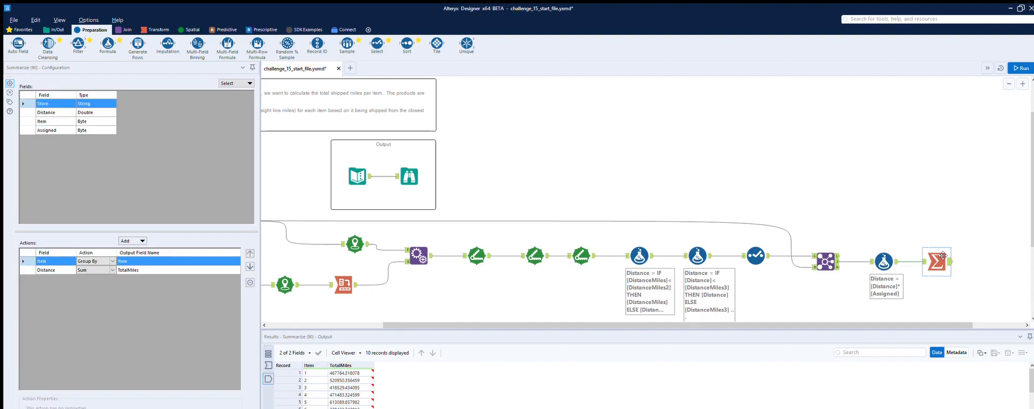
{"action": "scroll", "coordinate": [391, 384], "scroll_direction": "down", "scroll_amount": 2}
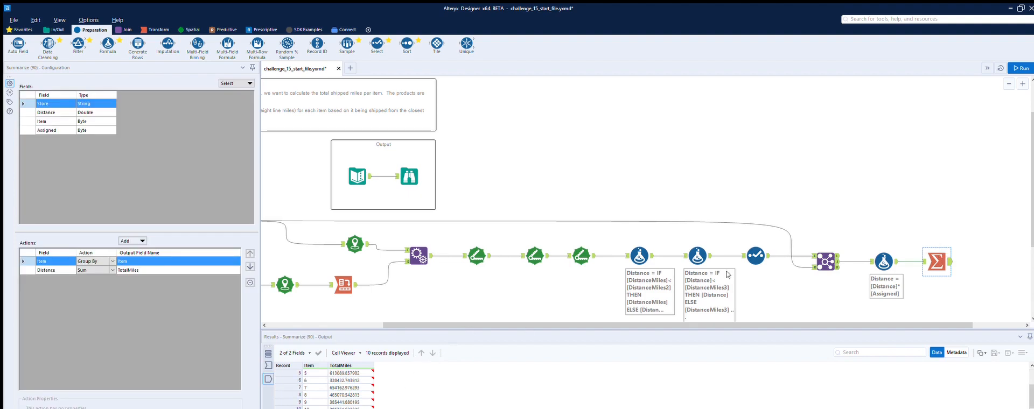
{"action": "left_click", "coordinate": [416, 171]}
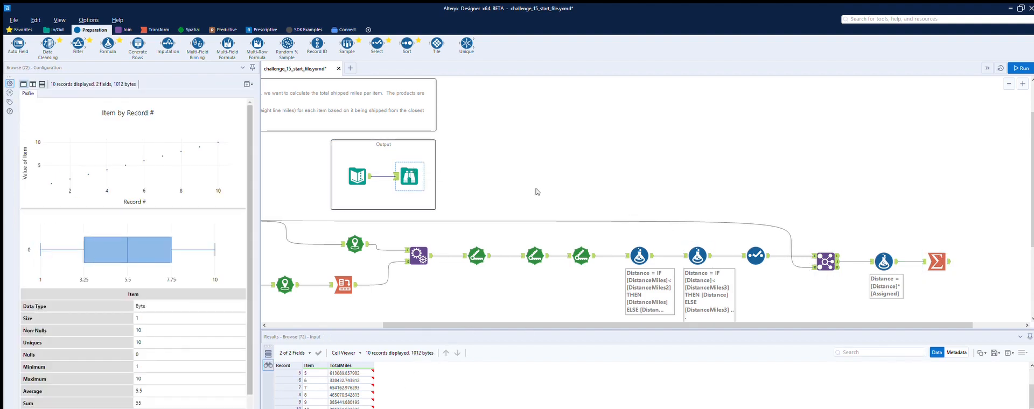
{"action": "left_click", "coordinate": [940, 251]}
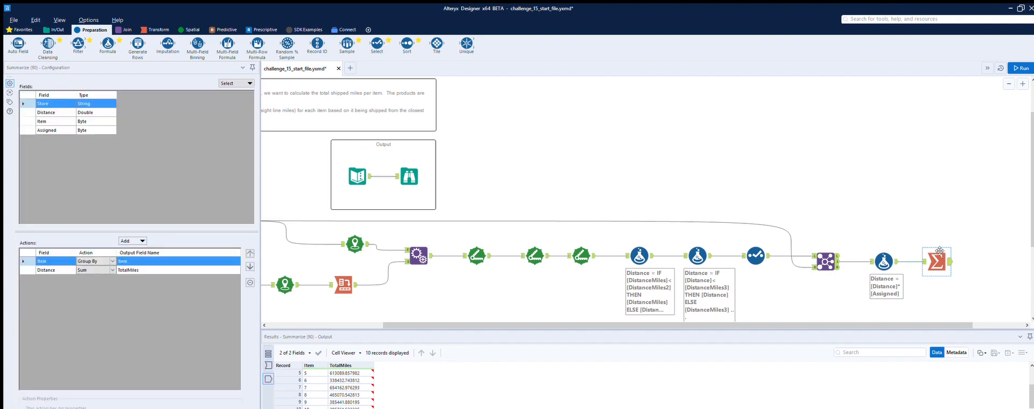